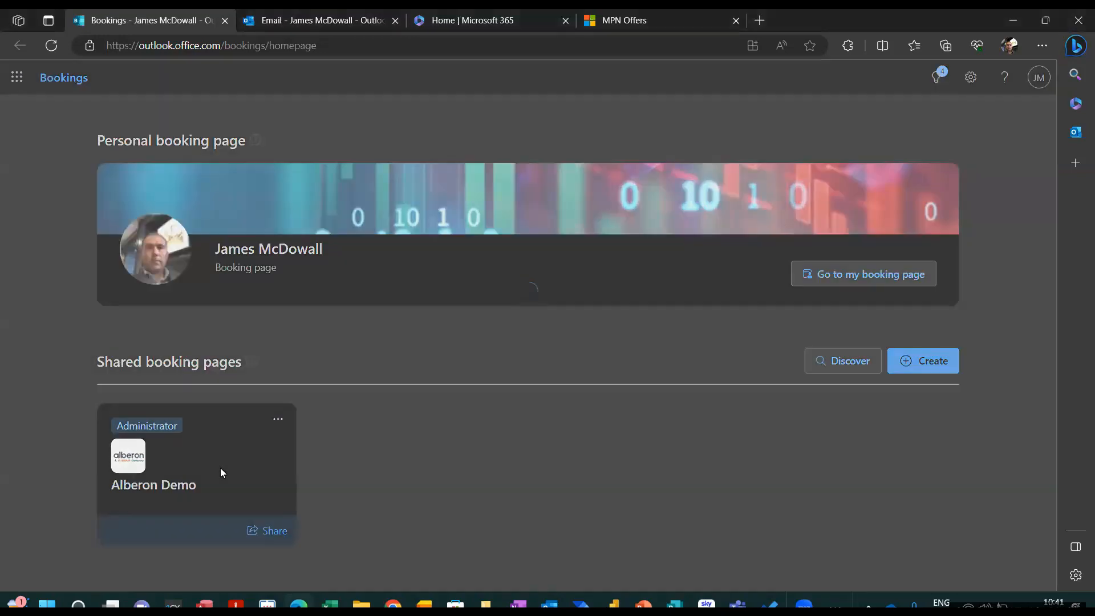
Open the Alberon Demo shared booking page and expand the basic details in its business information.
left_click(221, 473)
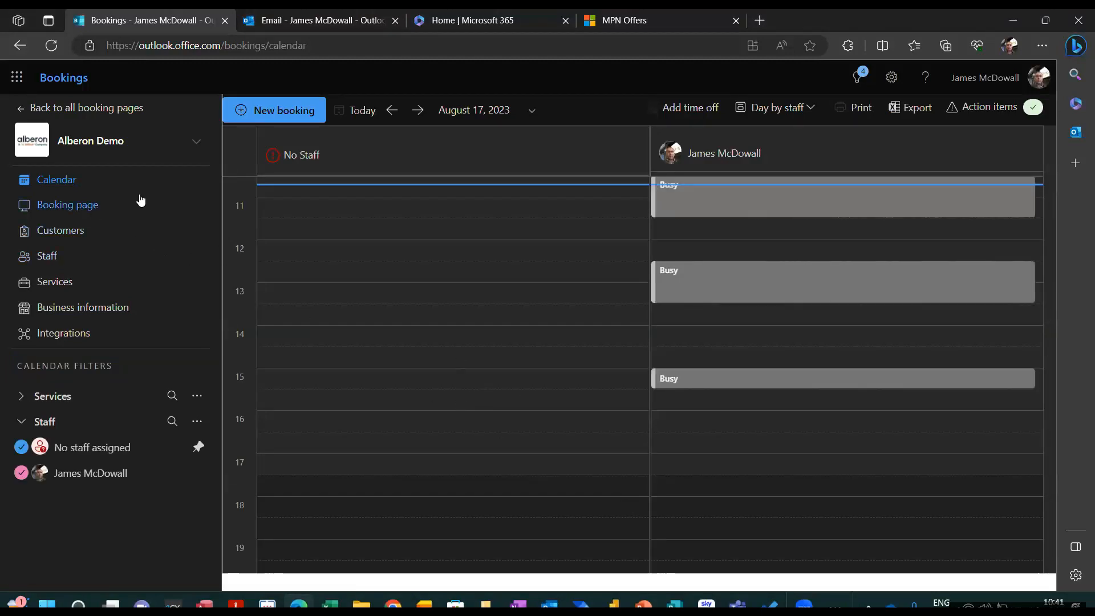
left_click(67, 207)
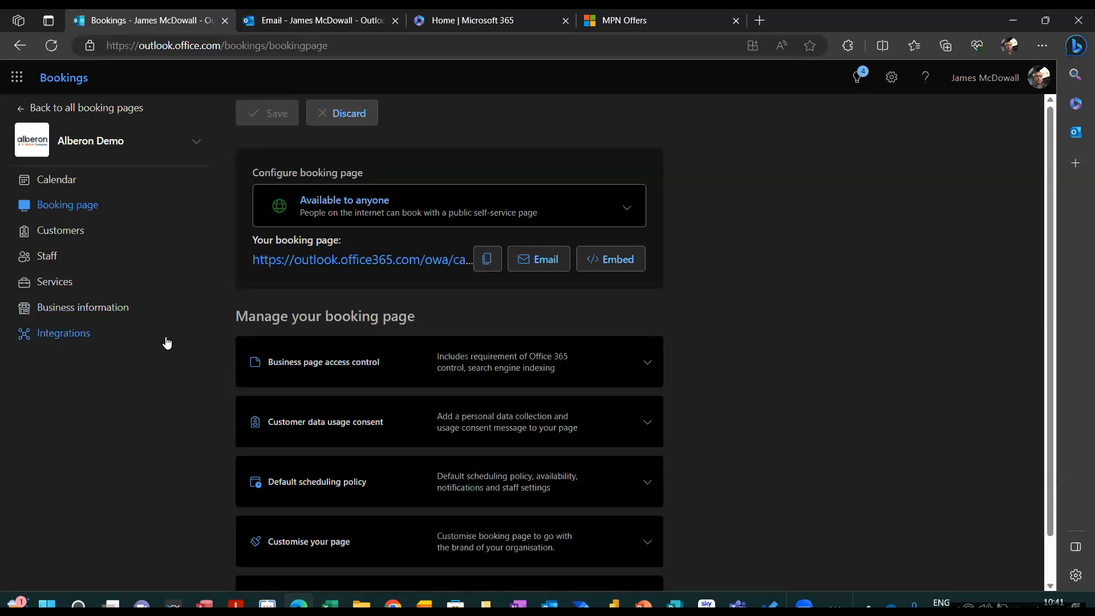
left_click(102, 310)
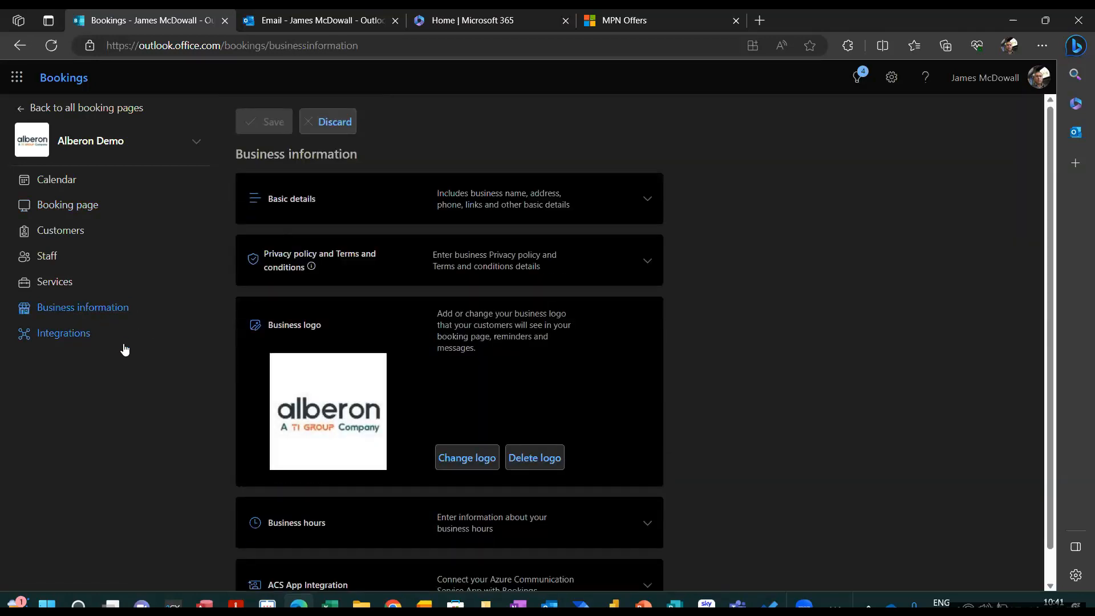
left_click(648, 198)
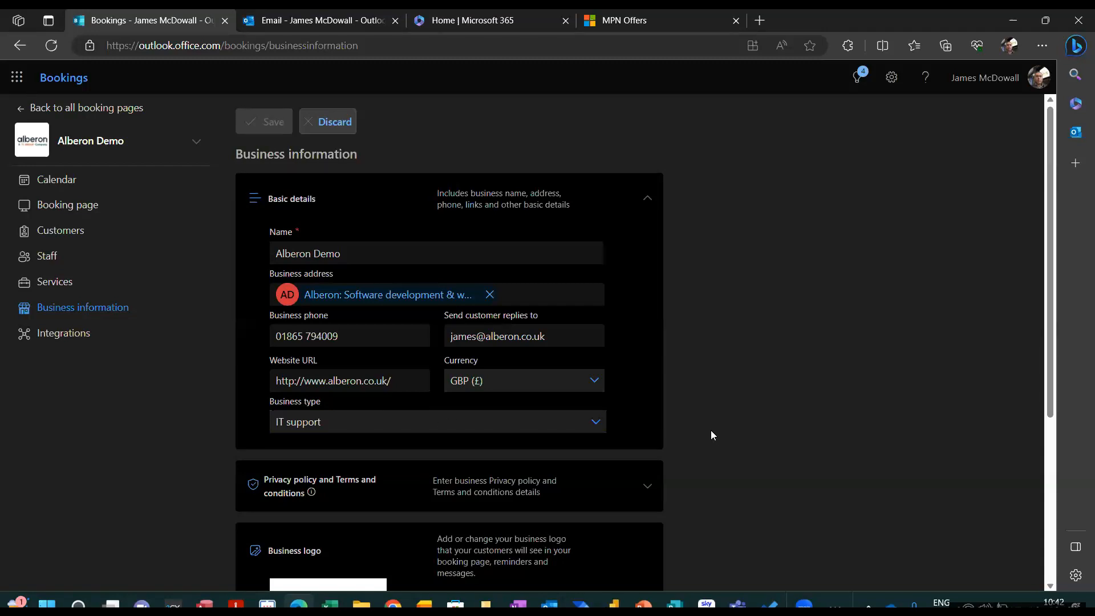
Review the privacy policy and terms links, business logo and business hours in the business information.
scroll(704, 433, "down", 3)
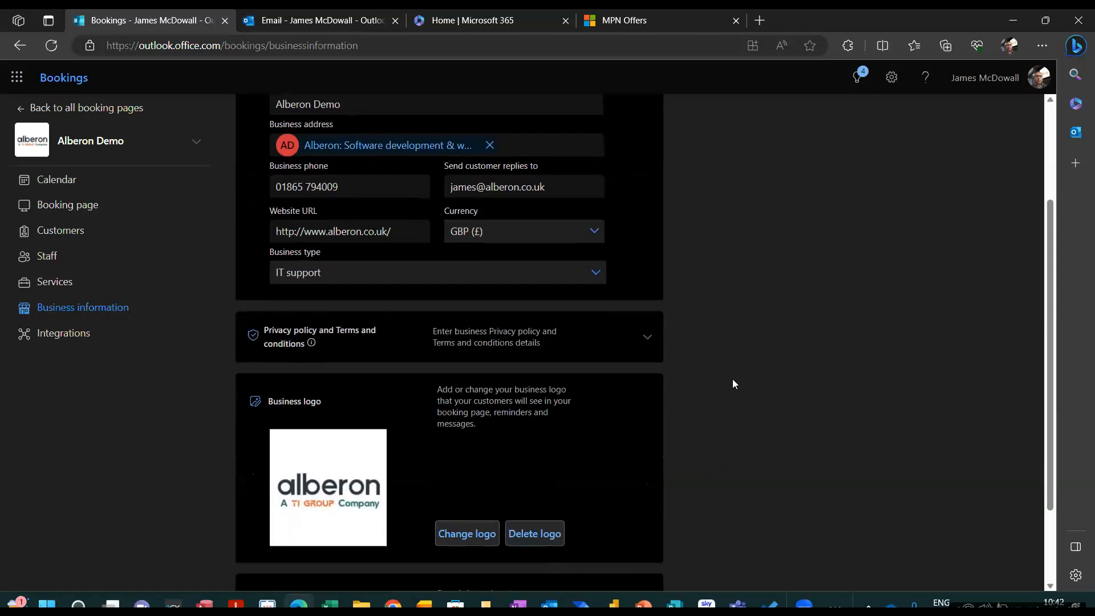
left_click(647, 339)
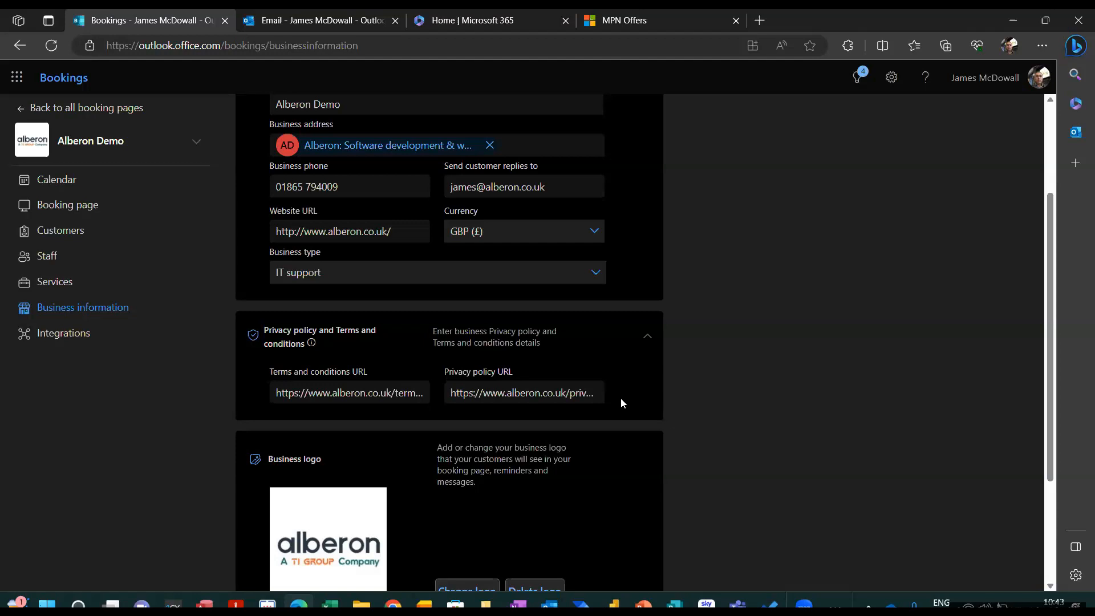
scroll(702, 400, "down", 3)
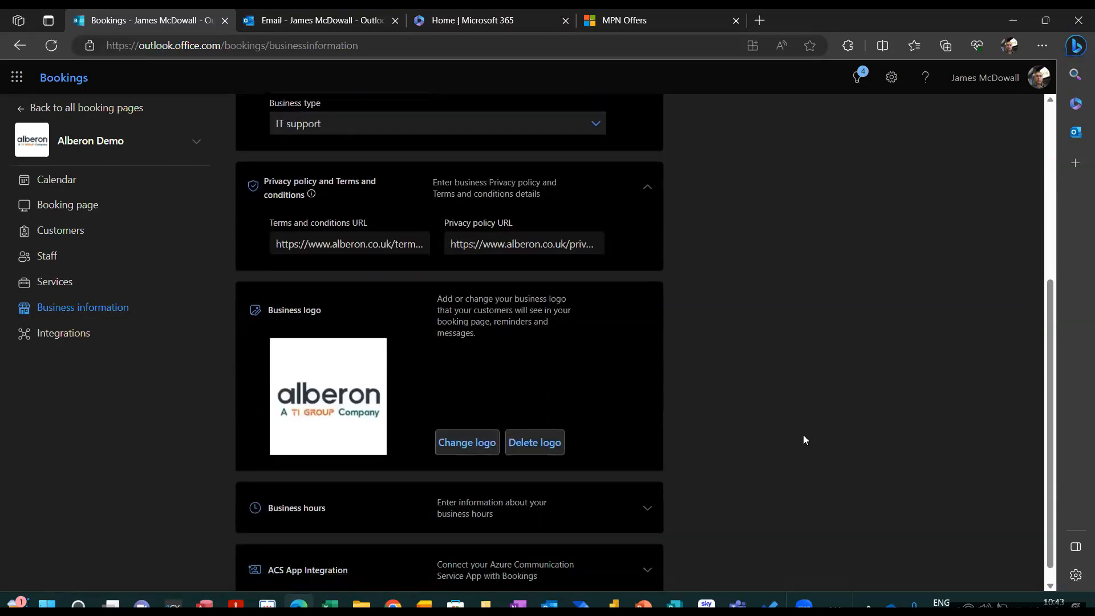
scroll(665, 403, "down", 1)
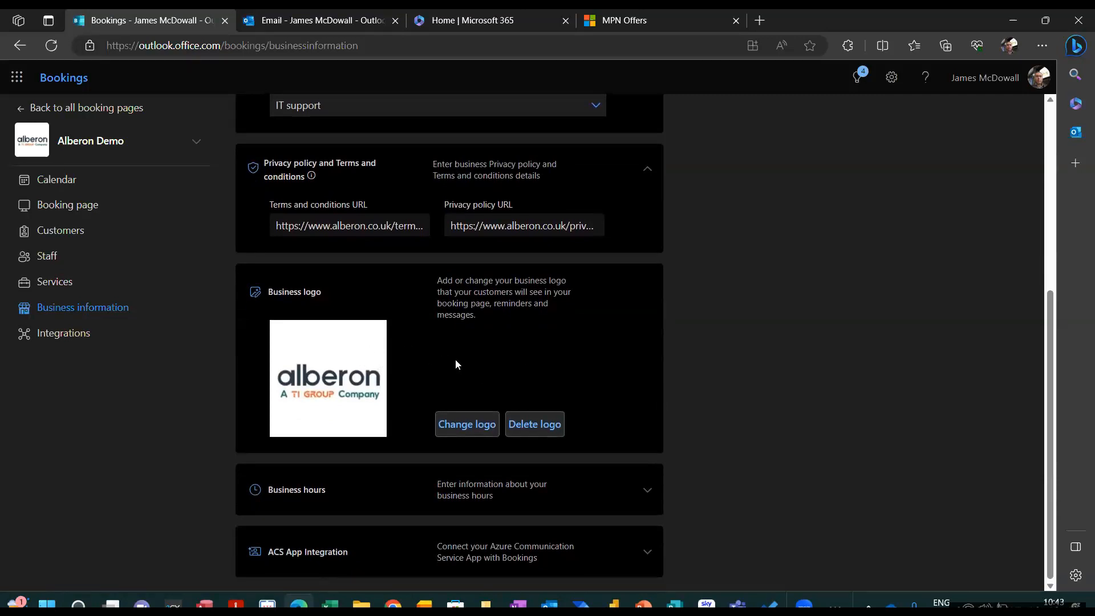
left_click(649, 491)
scroll(733, 494, "down", 3)
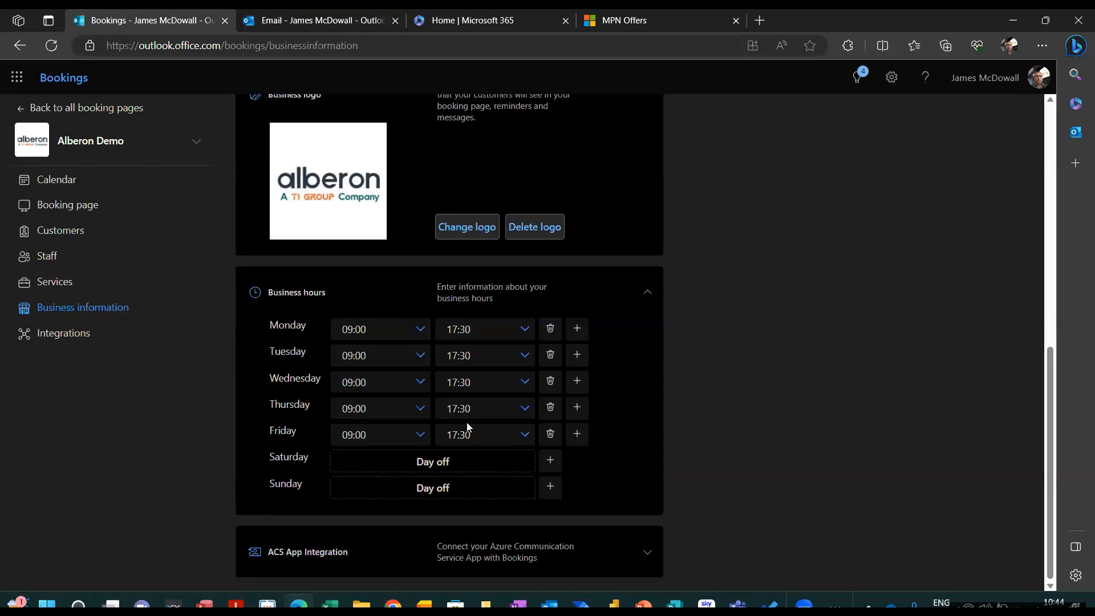
scroll(365, 380, "up", 8)
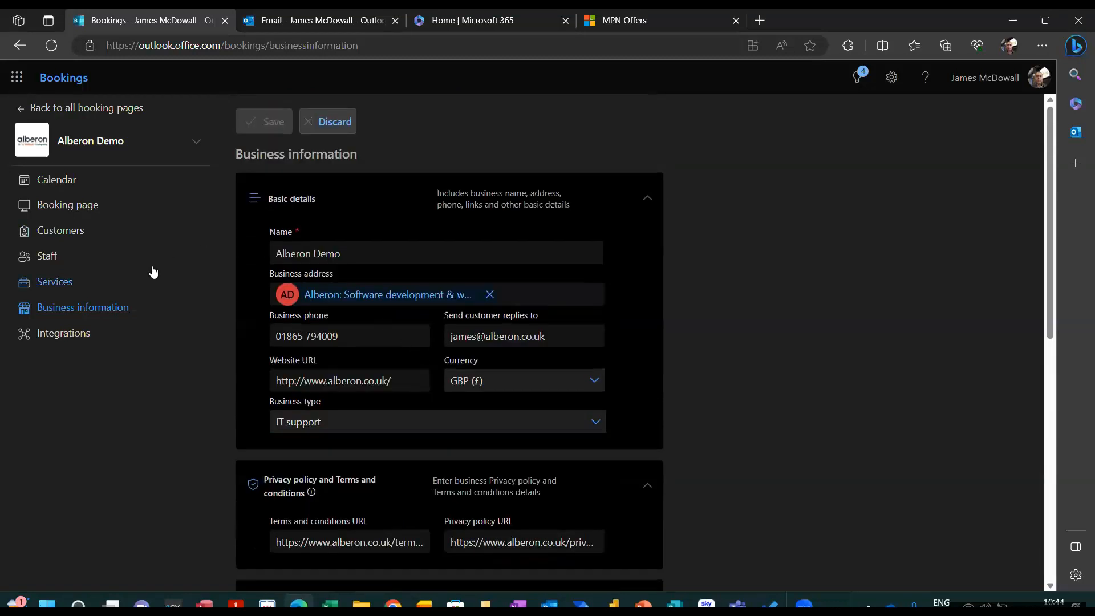
Review the IT support service's overview, service details, calendar availability and assigned staff.
left_click(55, 285)
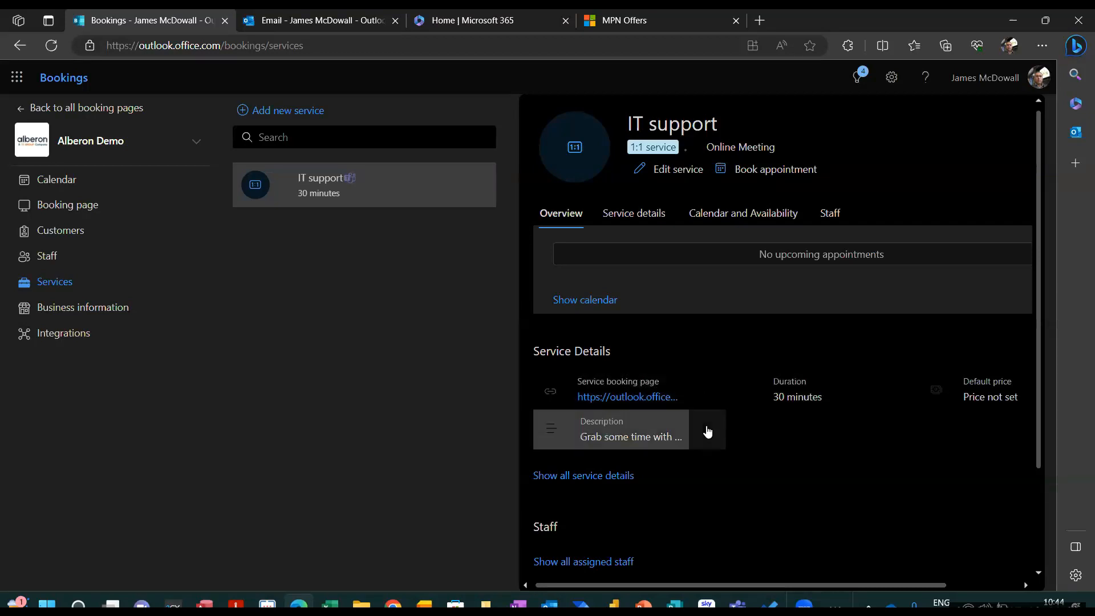
scroll(707, 431, "down", 1)
scroll(707, 426, "up", 1)
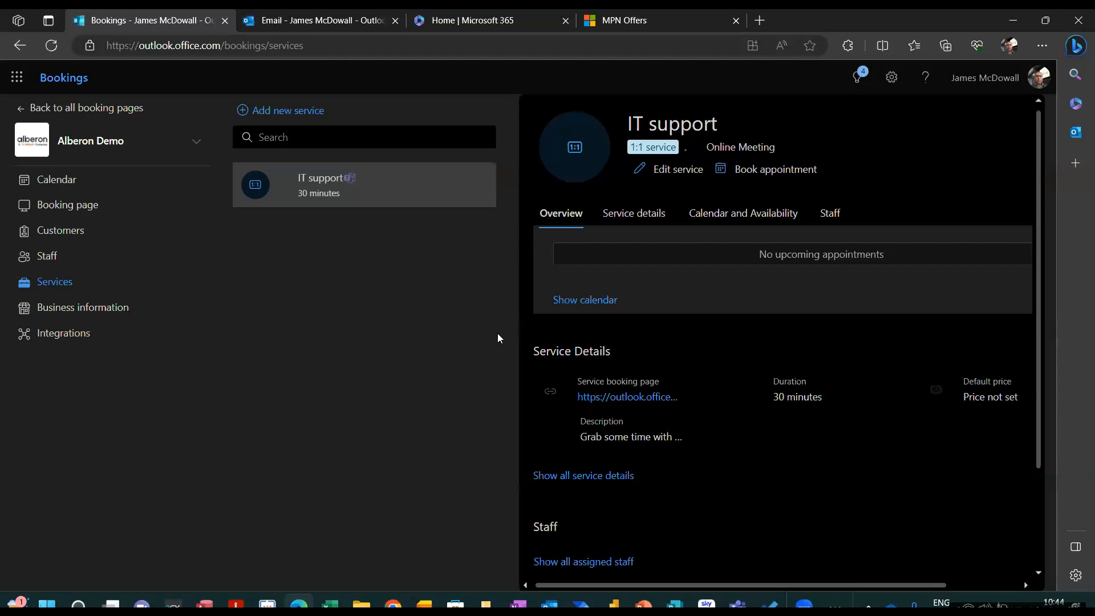
left_click(612, 215)
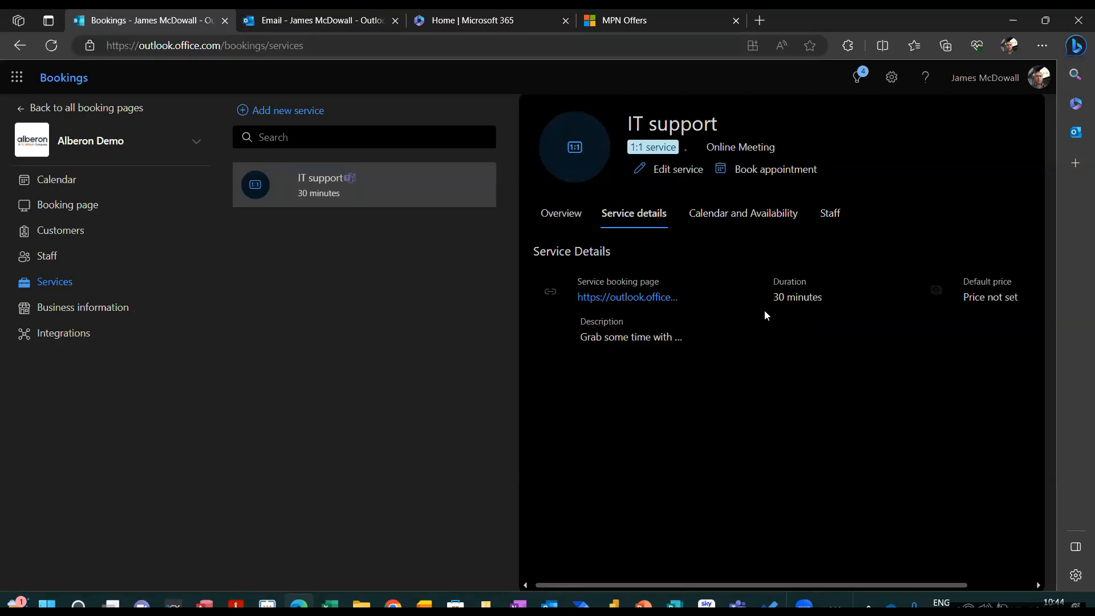
left_click(741, 220)
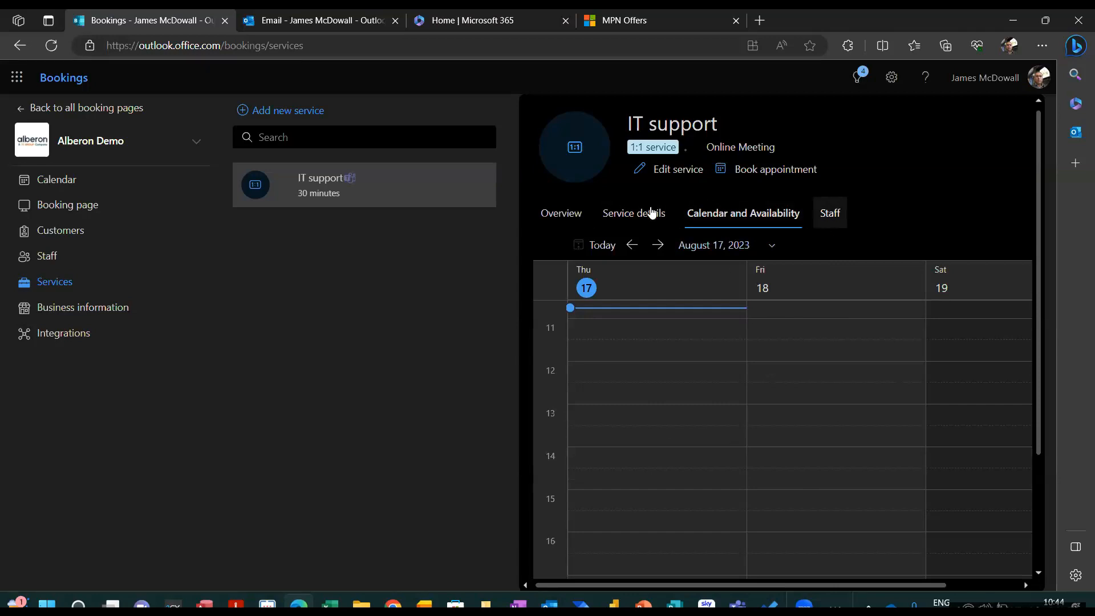
left_click(834, 214)
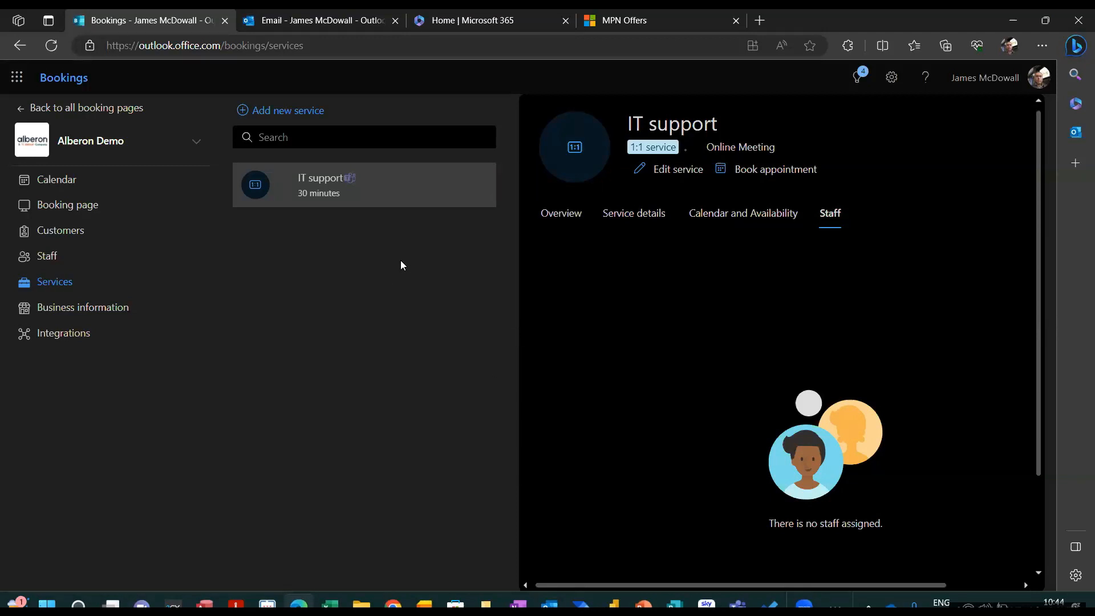
Review the administrator's staff profile with its contact and membership information, and view the customers list.
mouse_move(401, 201)
left_click(45, 256)
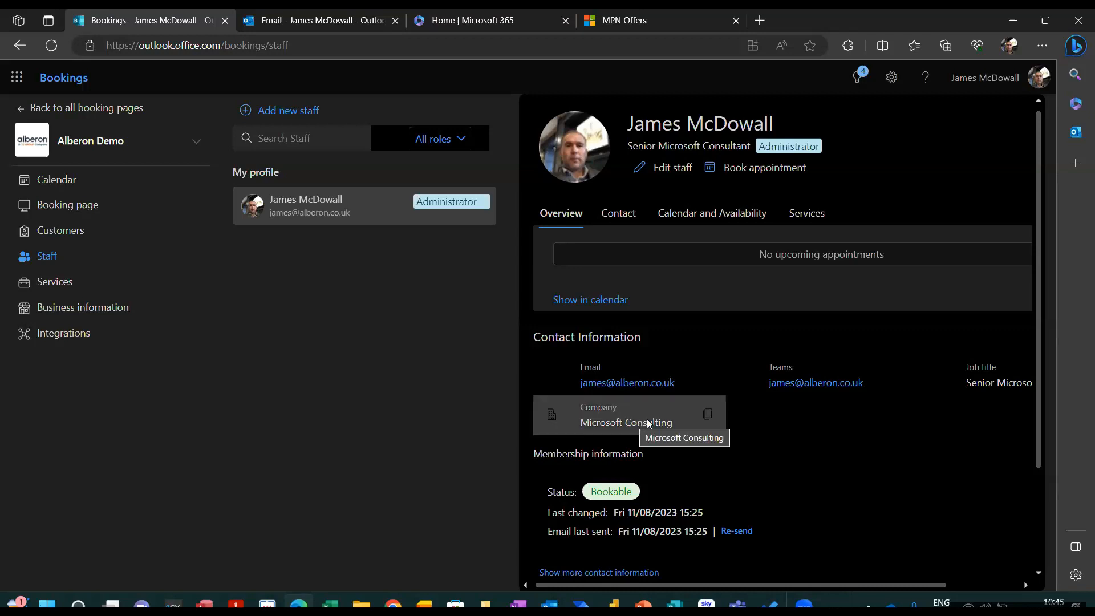
scroll(778, 433, "down", 2)
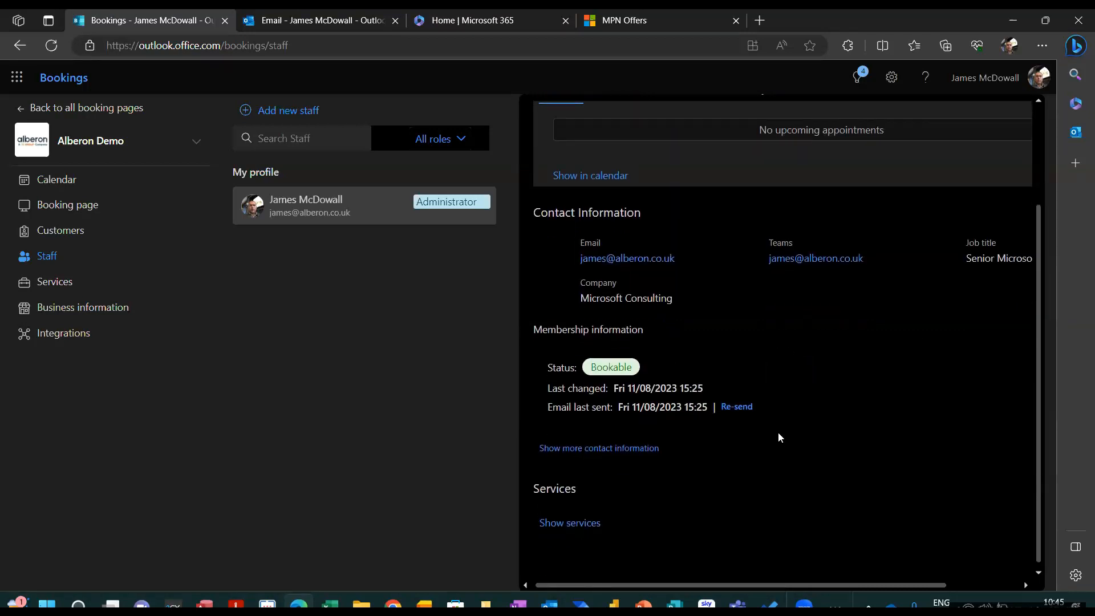
scroll(778, 433, "up", 2)
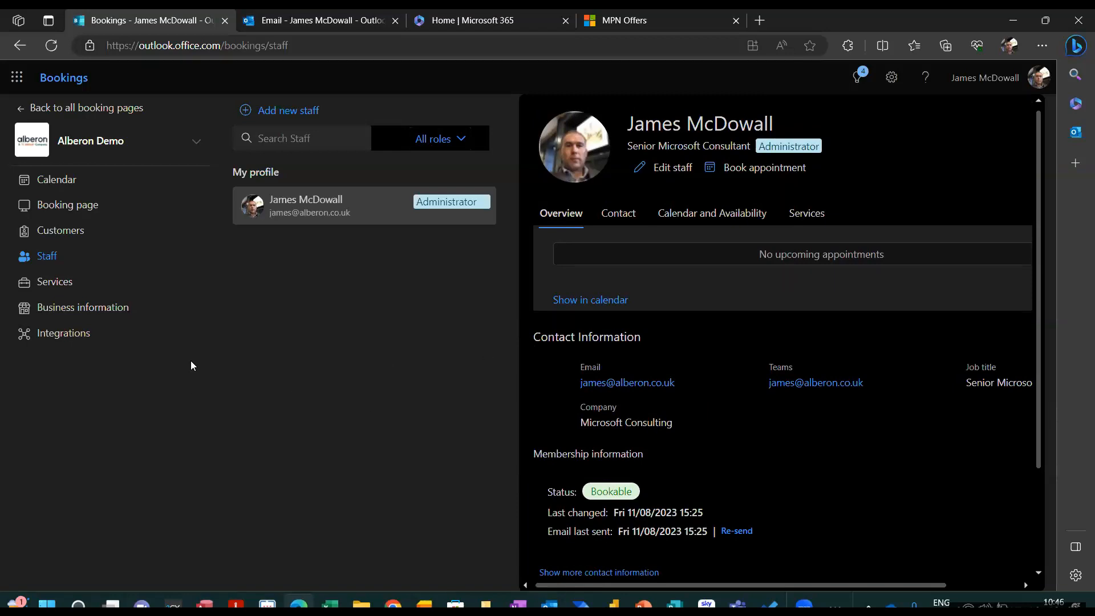
left_click(68, 233)
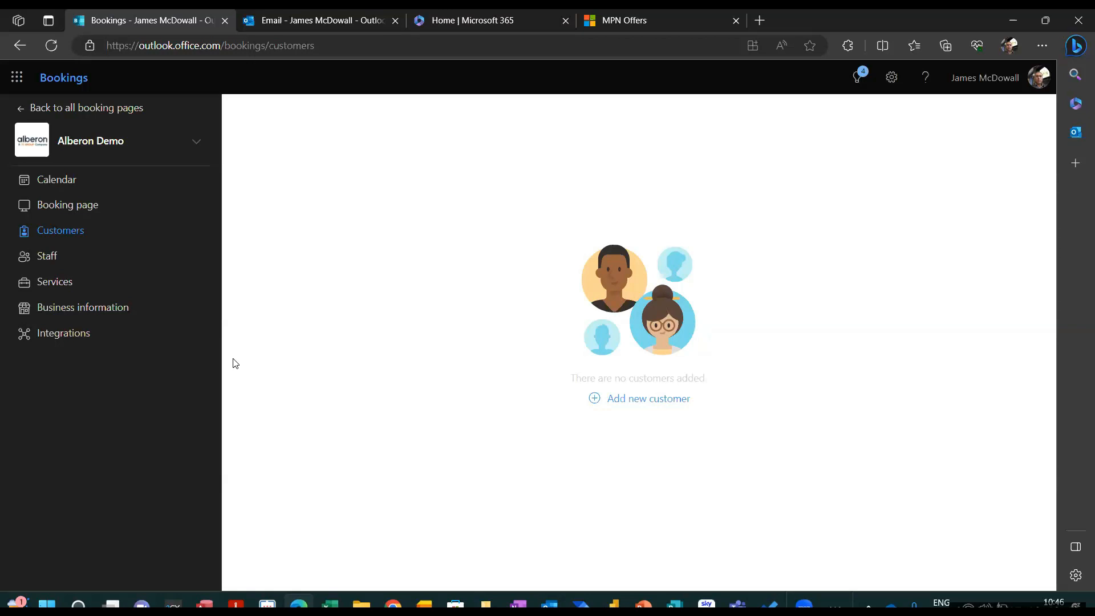
Open the public self-service booking page from its link and read the full description of the IT support service.
left_click(60, 207)
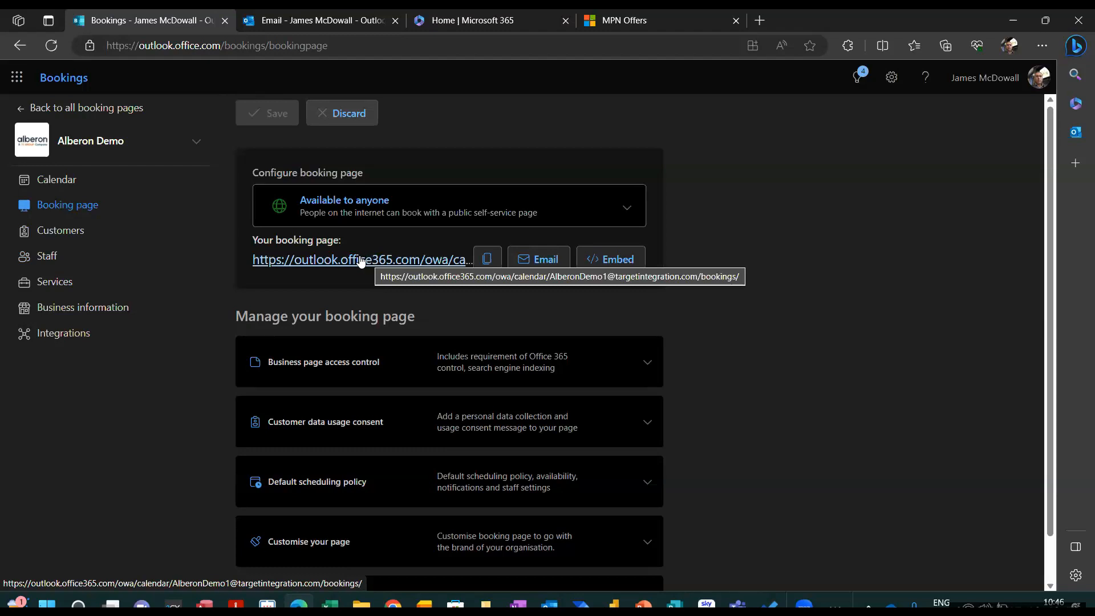
left_click(366, 260)
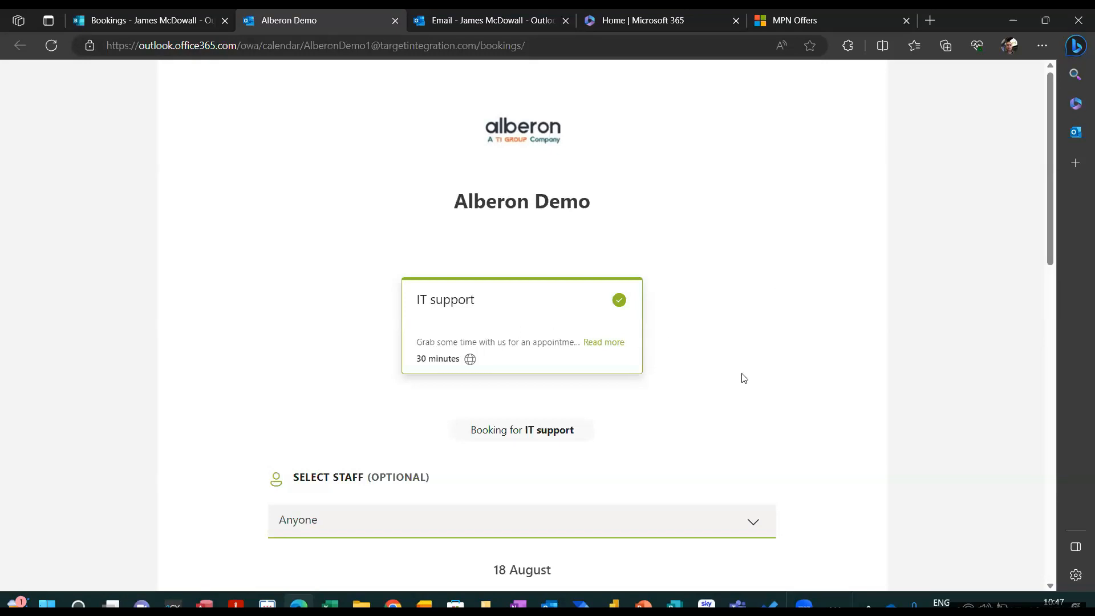
left_click(616, 343)
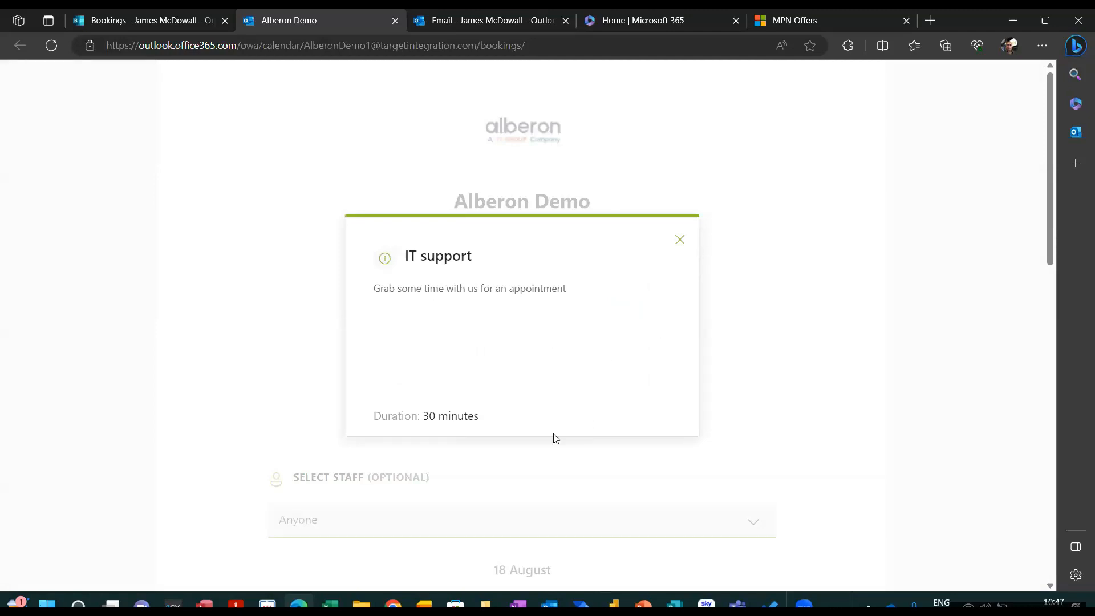
left_click(680, 239)
Check the optional staff choices, keep Anyone, and choose 21 August 2023 as the appointment date.
scroll(702, 316, "down", 3)
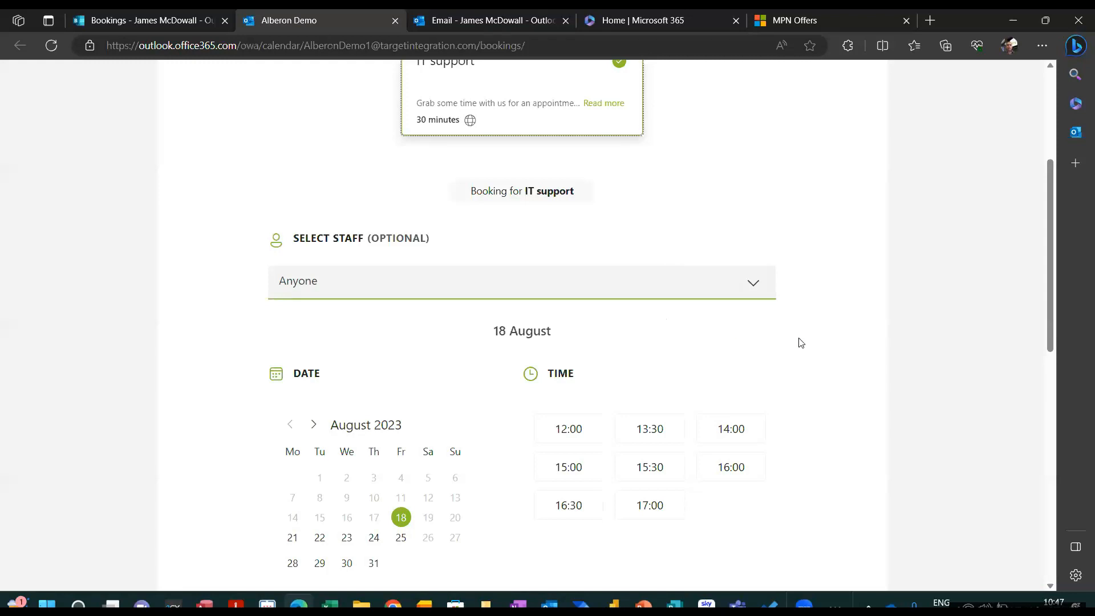
left_click(756, 289)
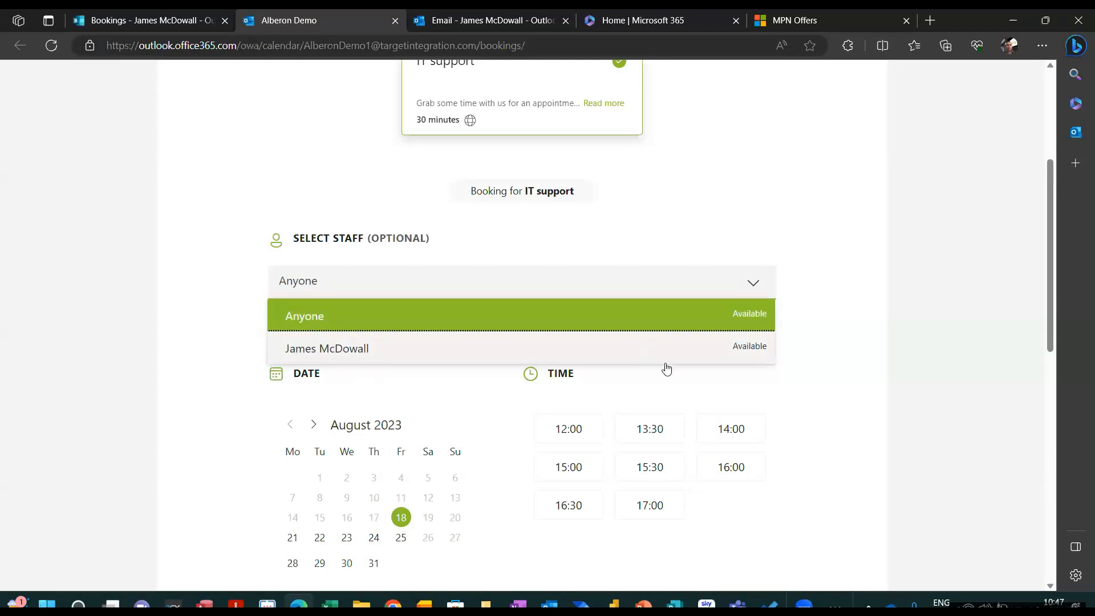
key("Escape")
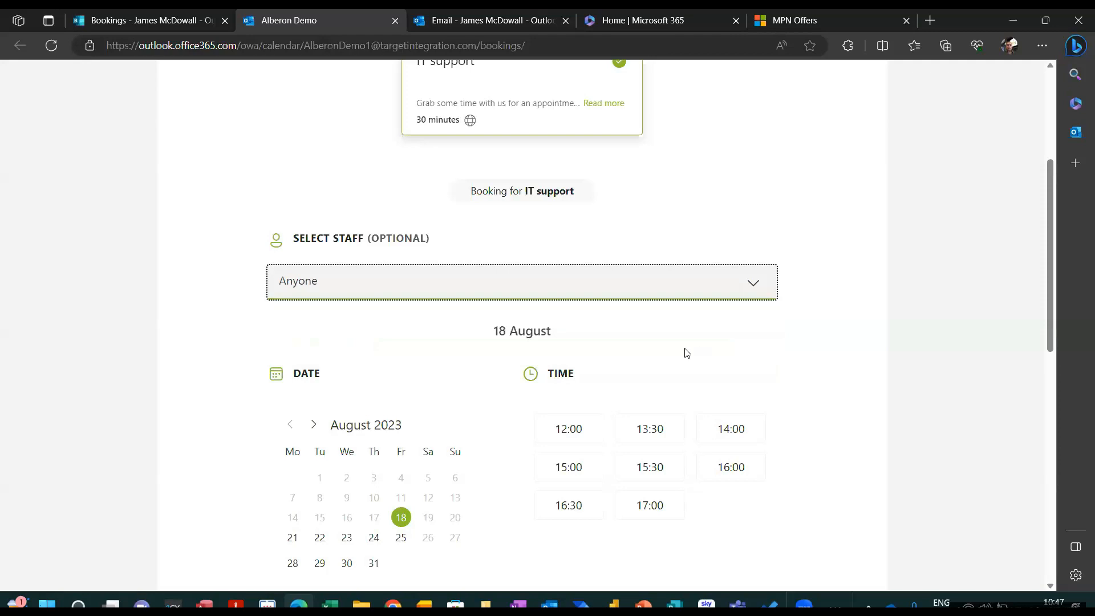
scroll(514, 355, "down", 1)
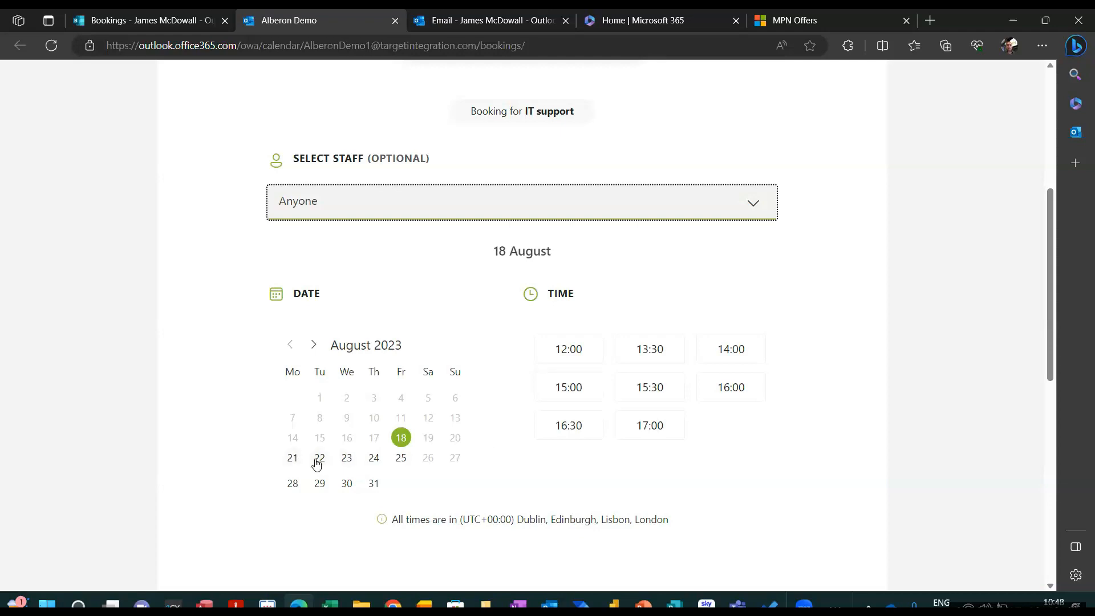
left_click(292, 458)
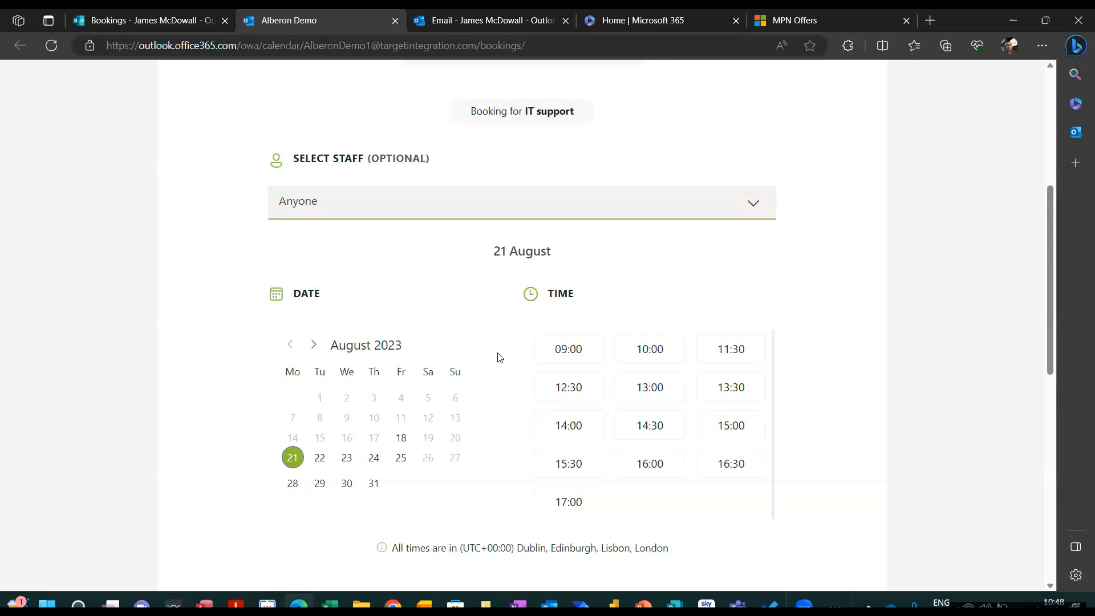
Examine the available time slots, customer details form, data consent option and business footer of the public booking page.
scroll(500, 358, "down", 1)
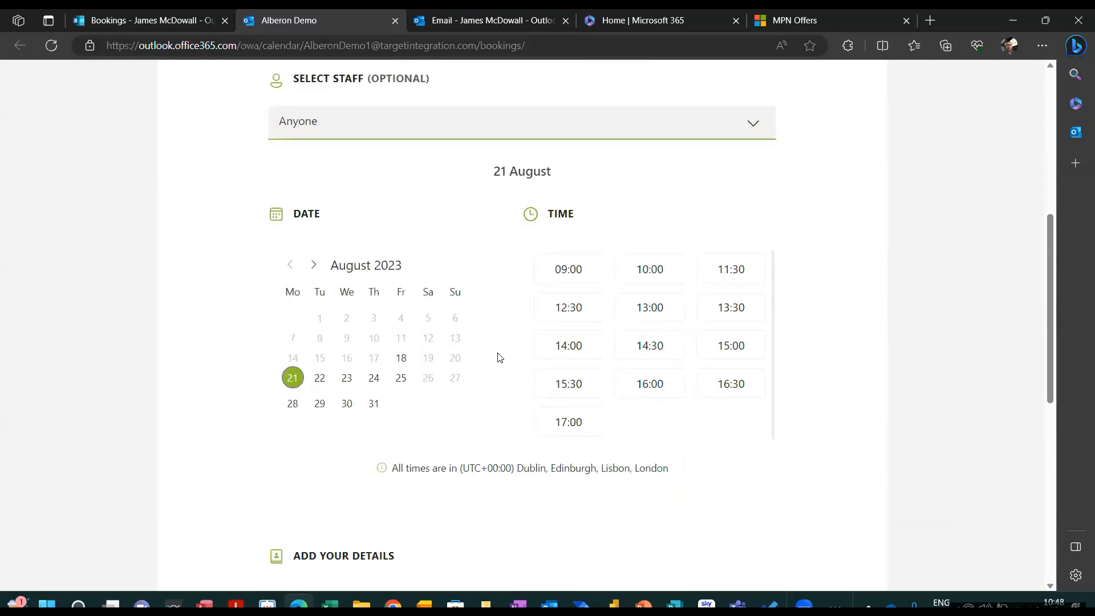
scroll(491, 365, "down", 1)
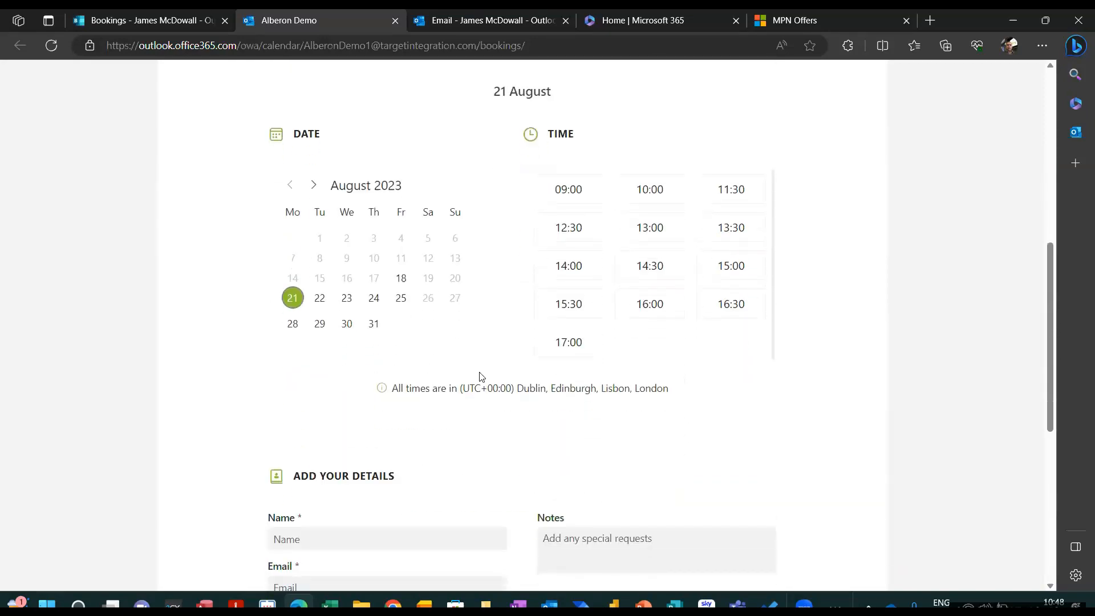
scroll(453, 404, "down", 1)
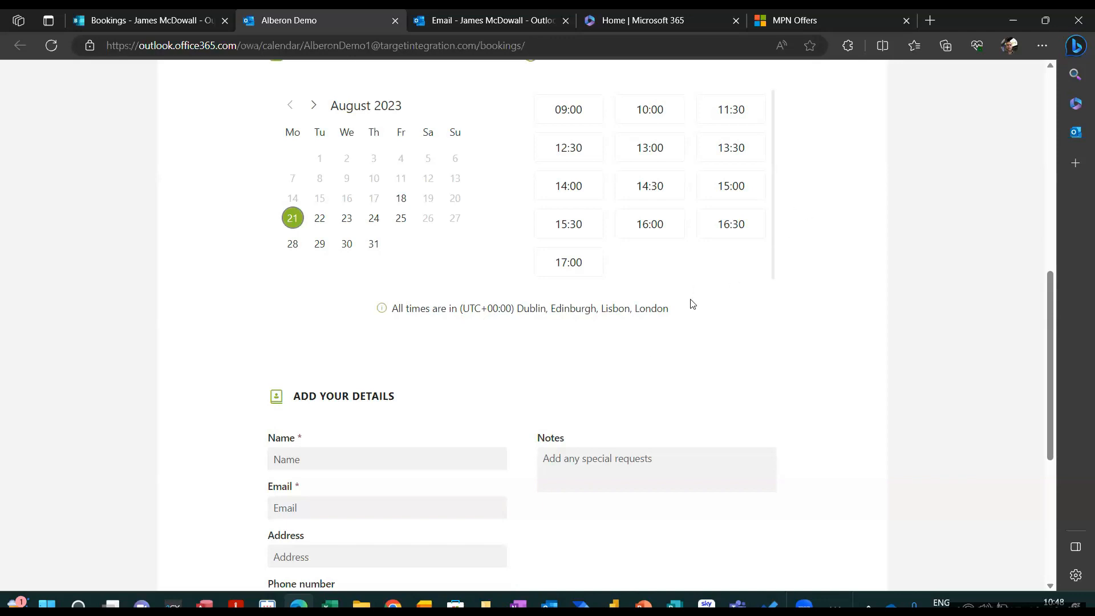
scroll(656, 331, "up", 1)
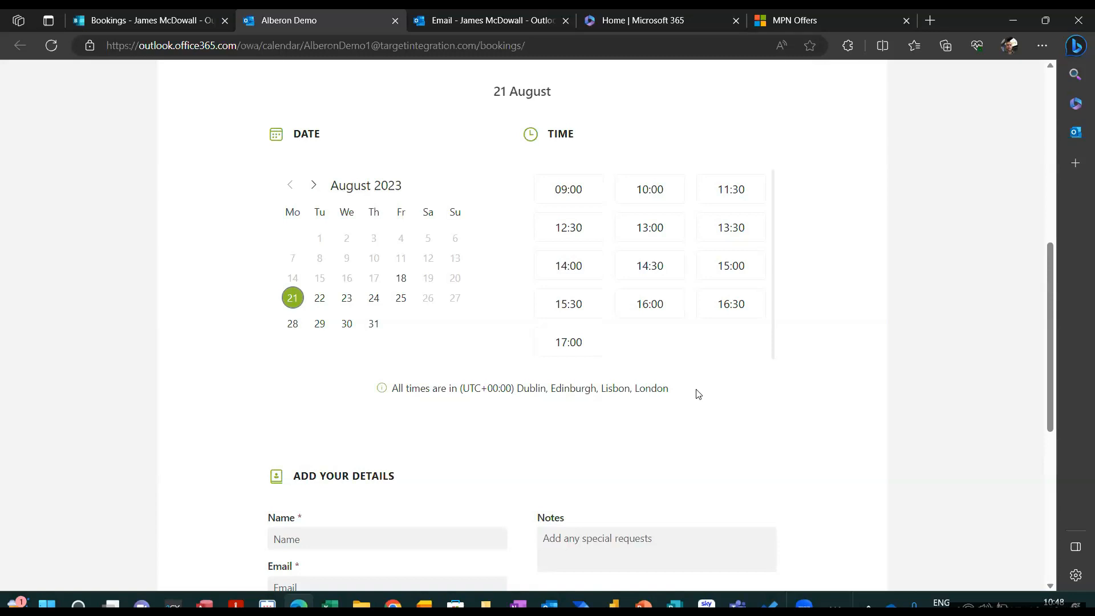
scroll(679, 386, "down", 5)
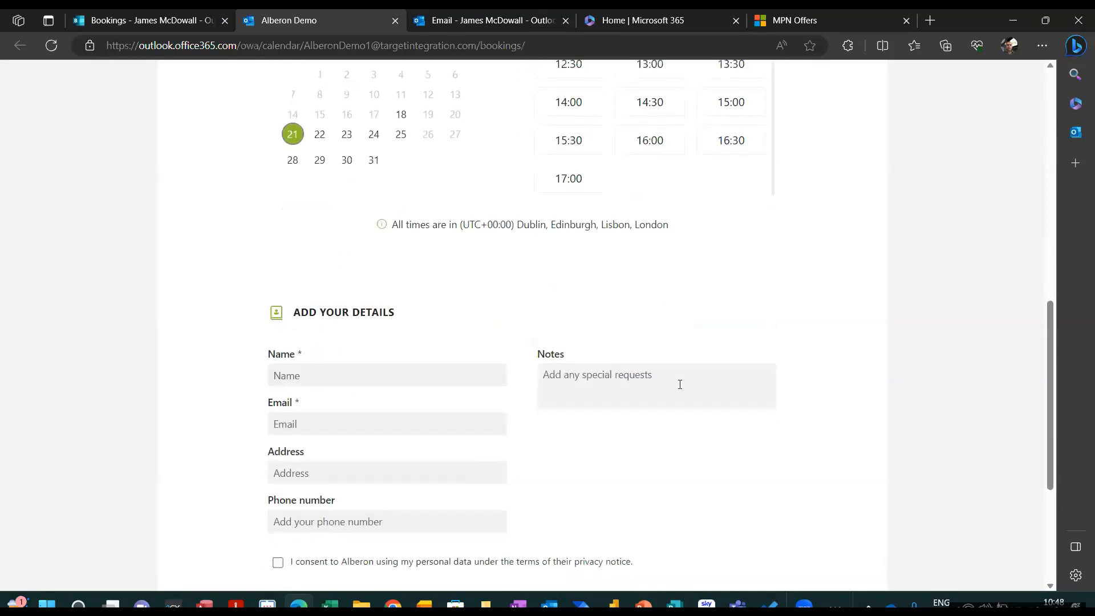
scroll(594, 377, "up", 1)
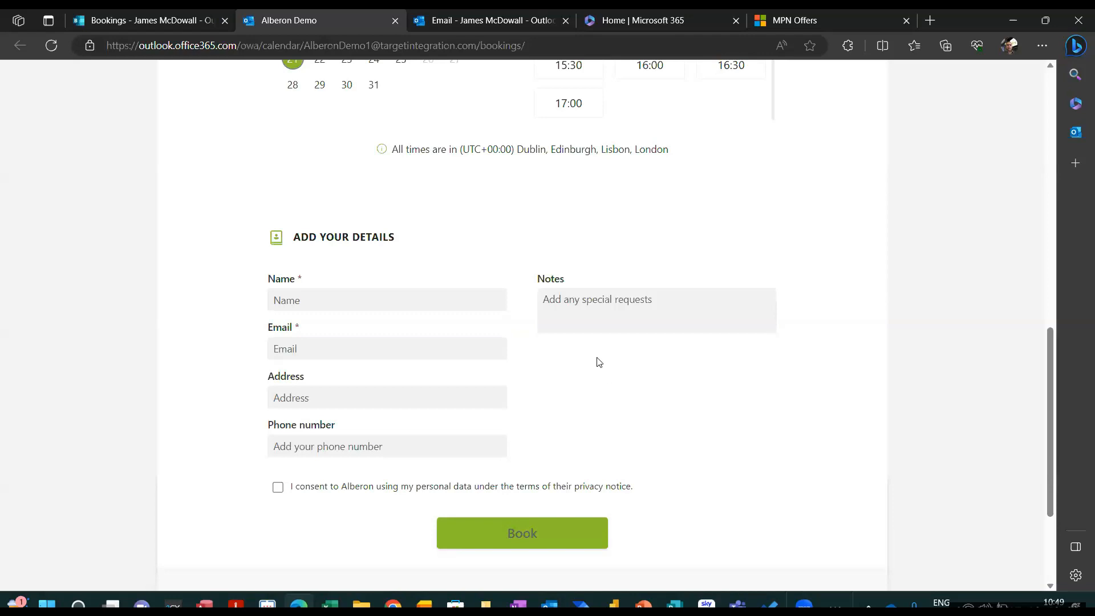
scroll(599, 362, "down", 2)
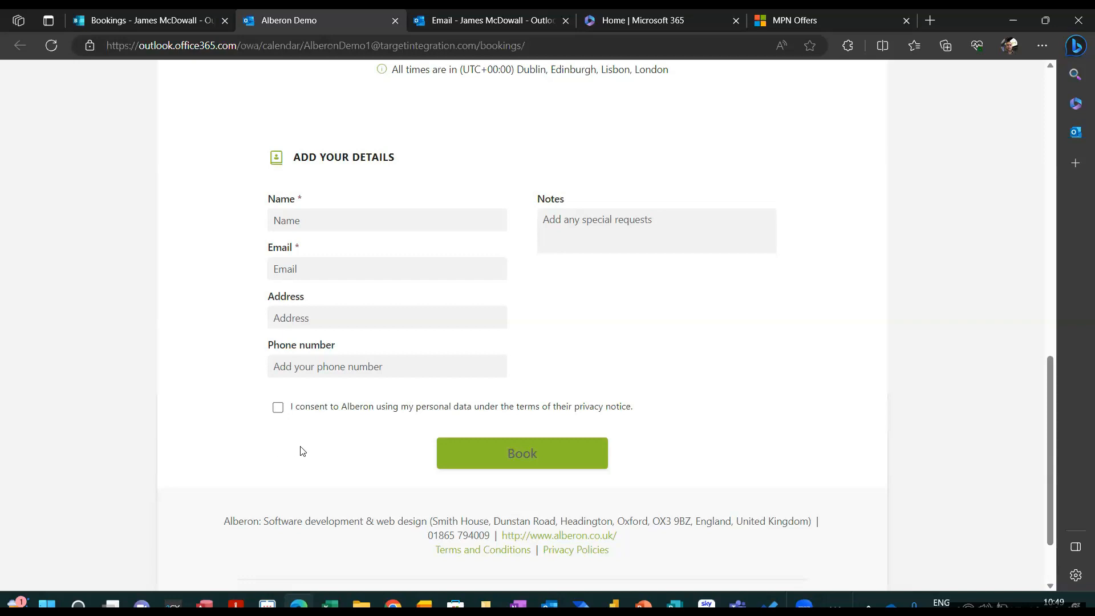
scroll(302, 450, "down", 2)
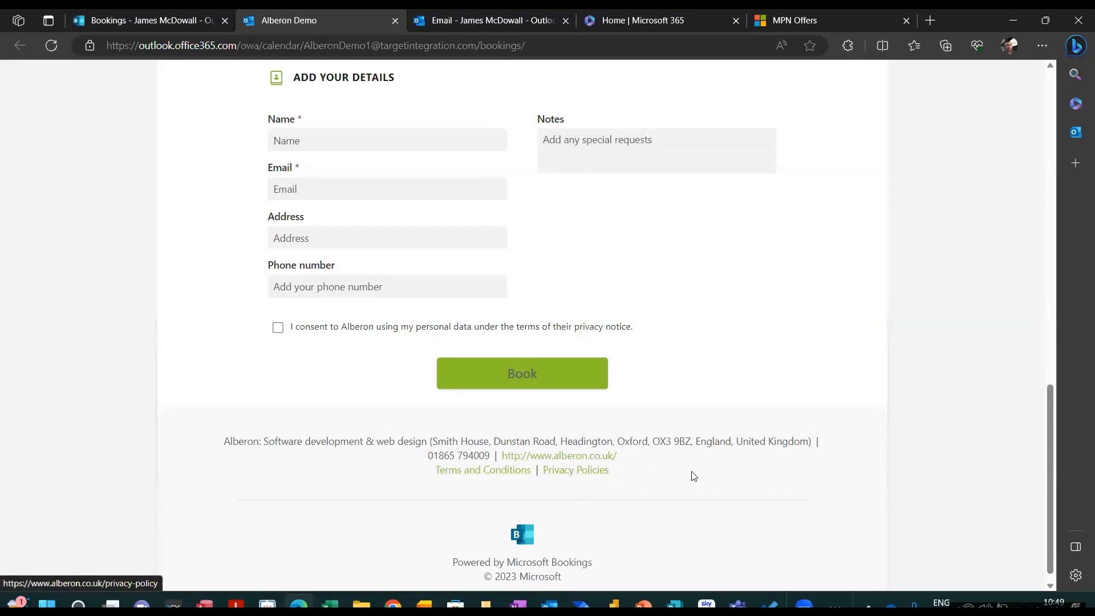
Close the public booking page, return to the overview of all booking pages and open the personal booking page.
scroll(694, 475, "up", 7)
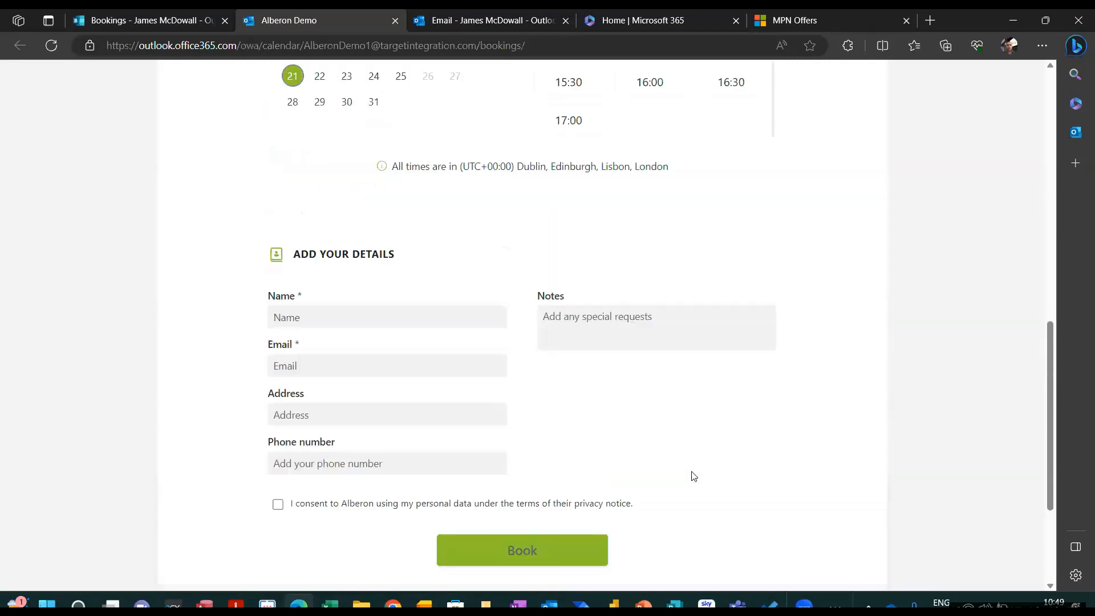
scroll(694, 476, "up", 8)
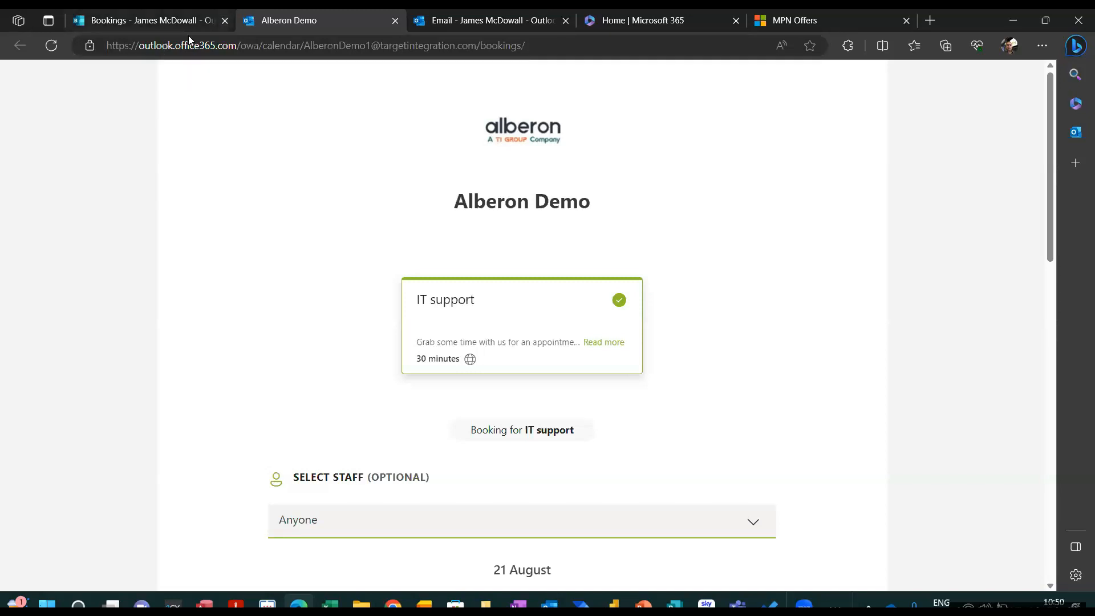
key("ctrl+w")
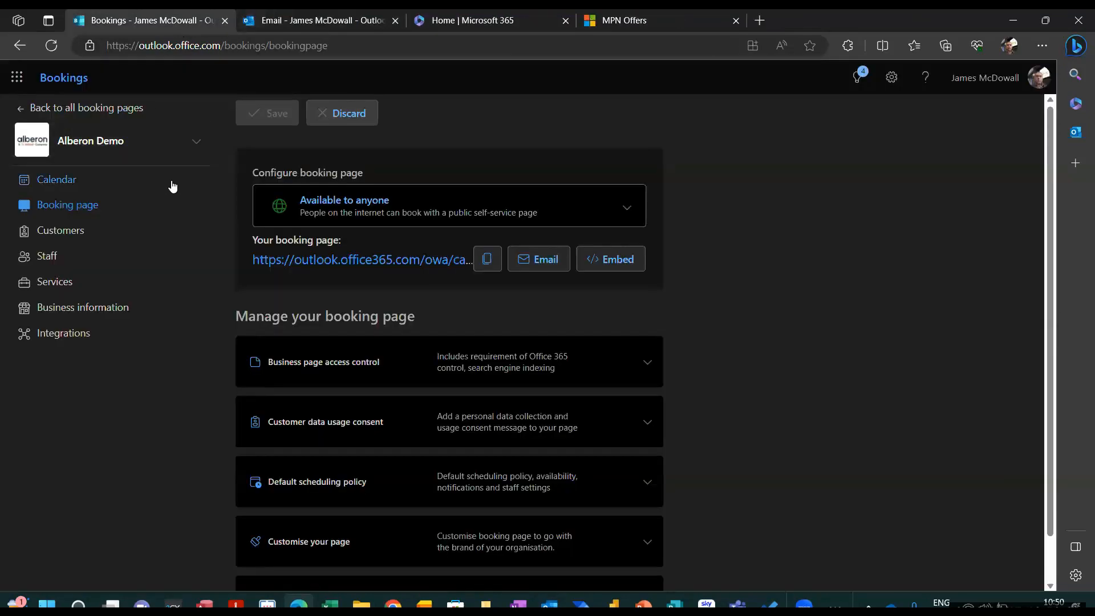
left_click(43, 112)
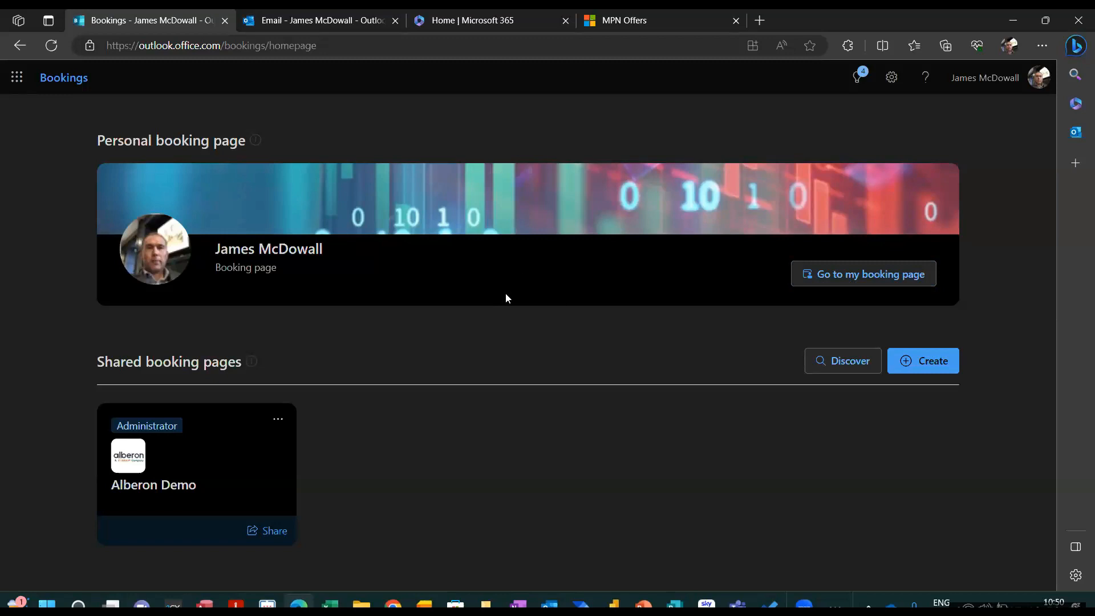
left_click(851, 276)
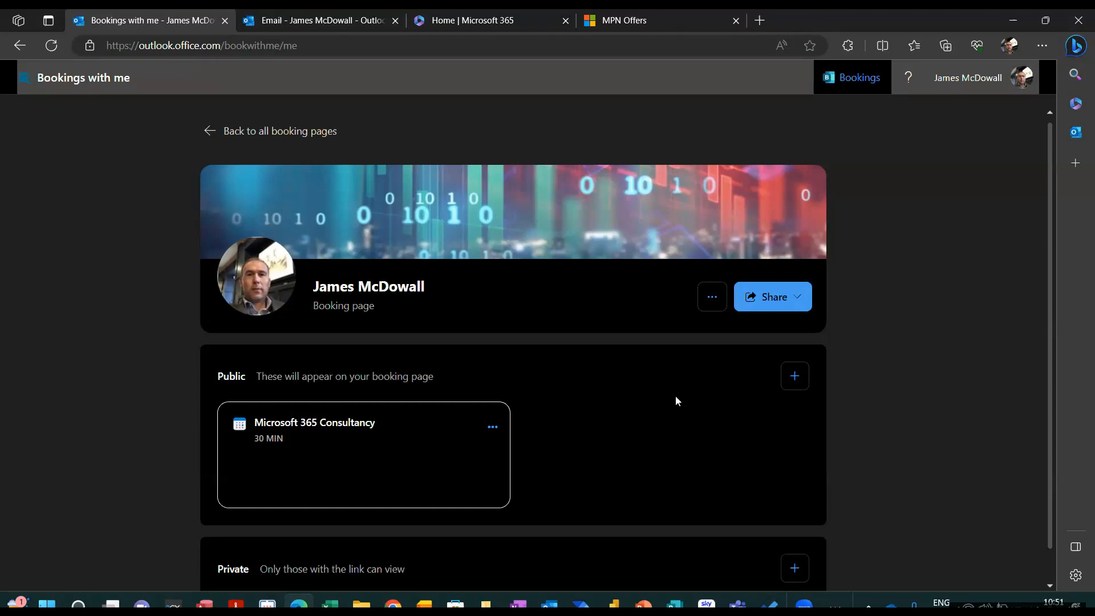
scroll(675, 395, "down", 1)
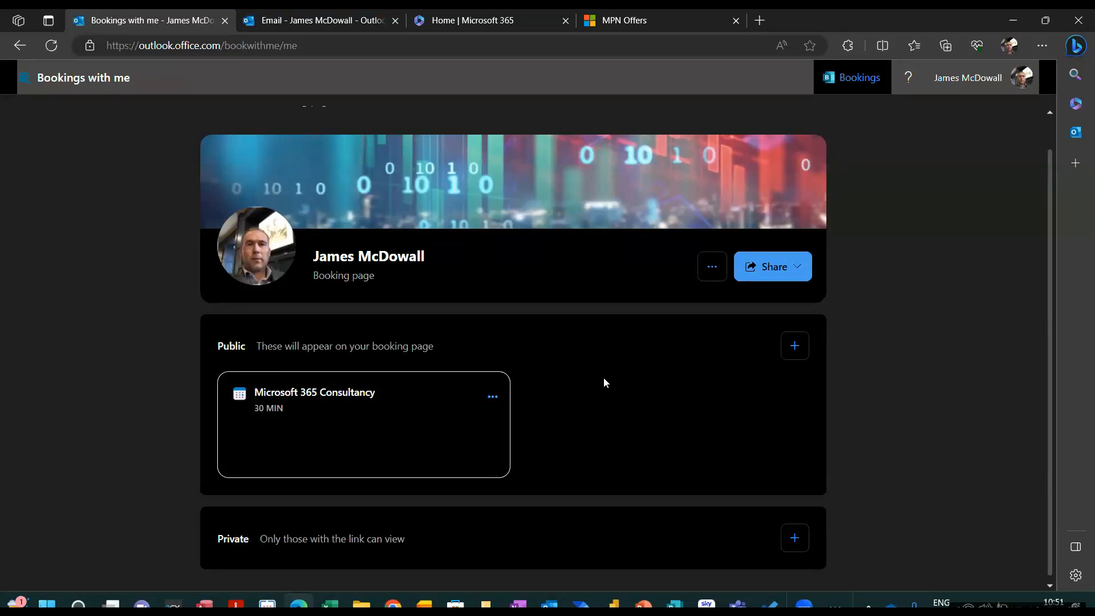
Open the public Microsoft 365 Consultancy meeting type and review its category, location, duration, visibility and schedule settings.
left_click(348, 410)
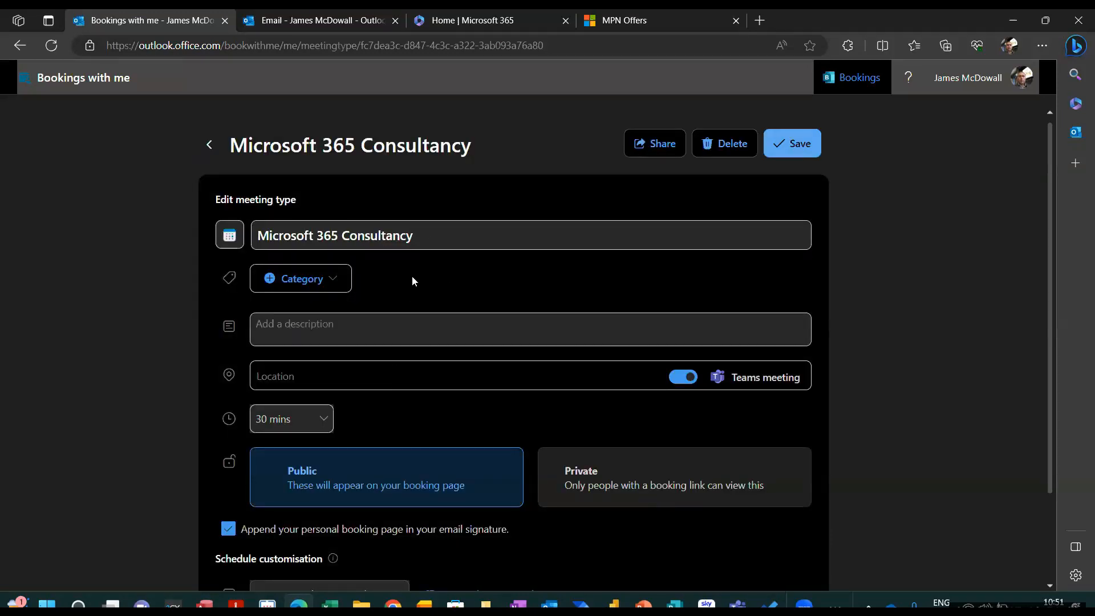
scroll(412, 275, "down", 1)
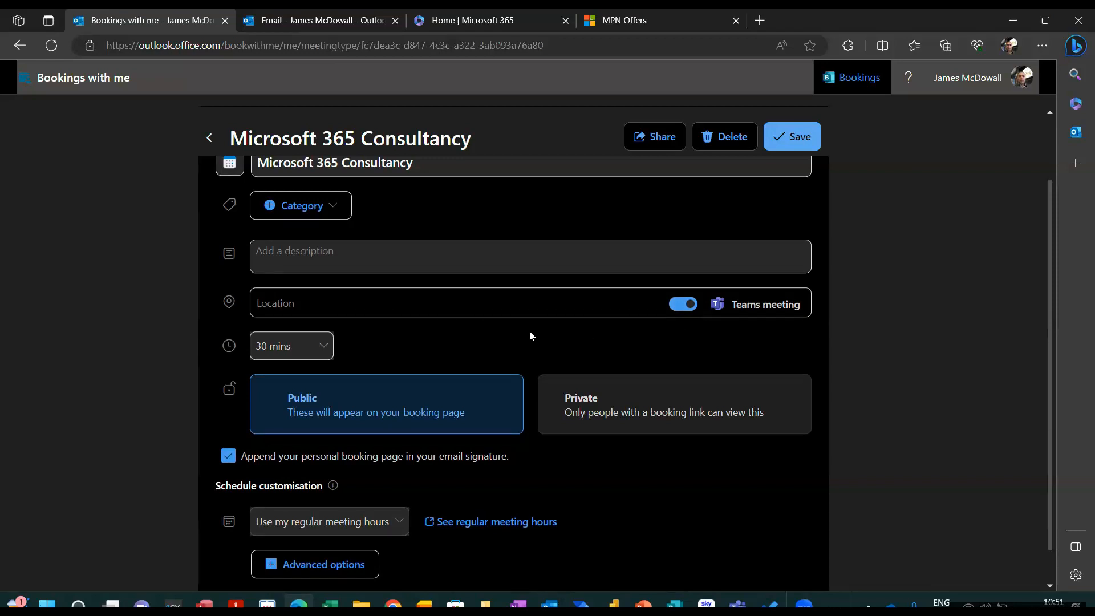
scroll(530, 336, "down", 1)
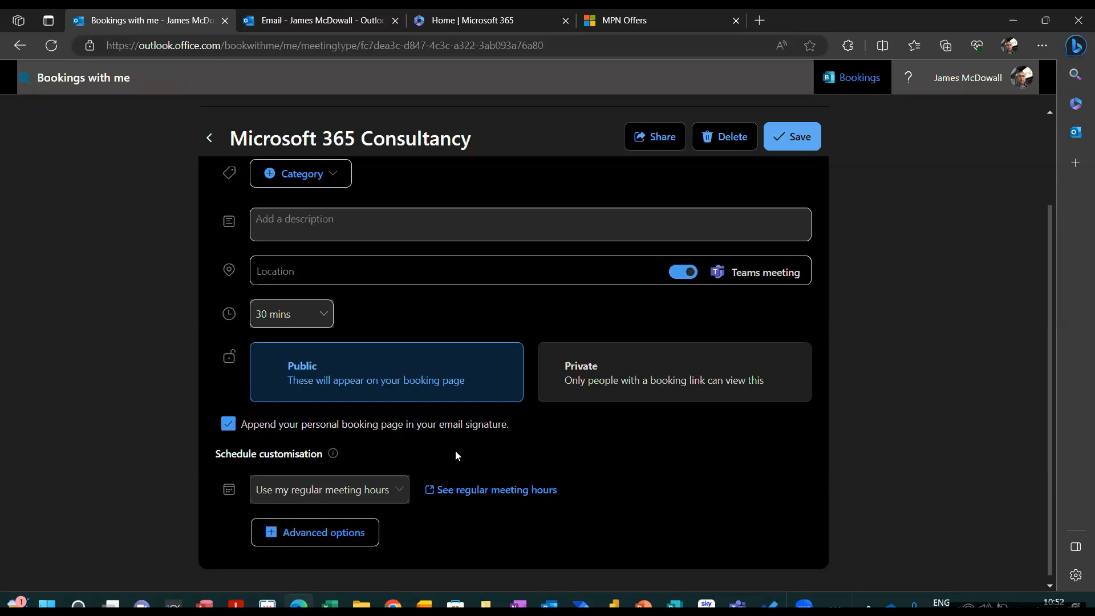
scroll(371, 434, "up", 2)
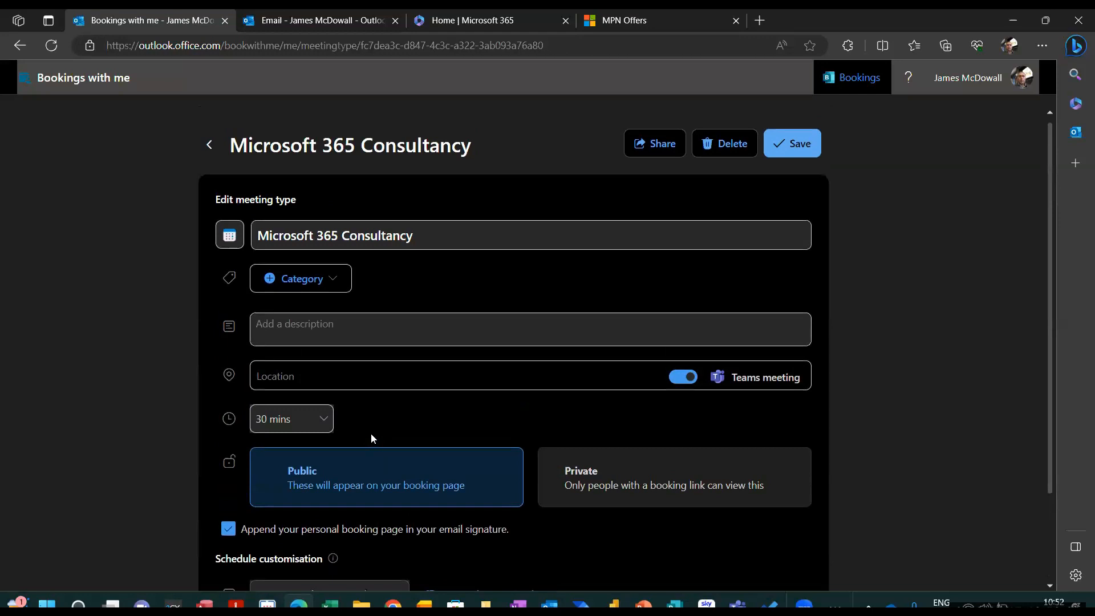
scroll(639, 334, "down", 2)
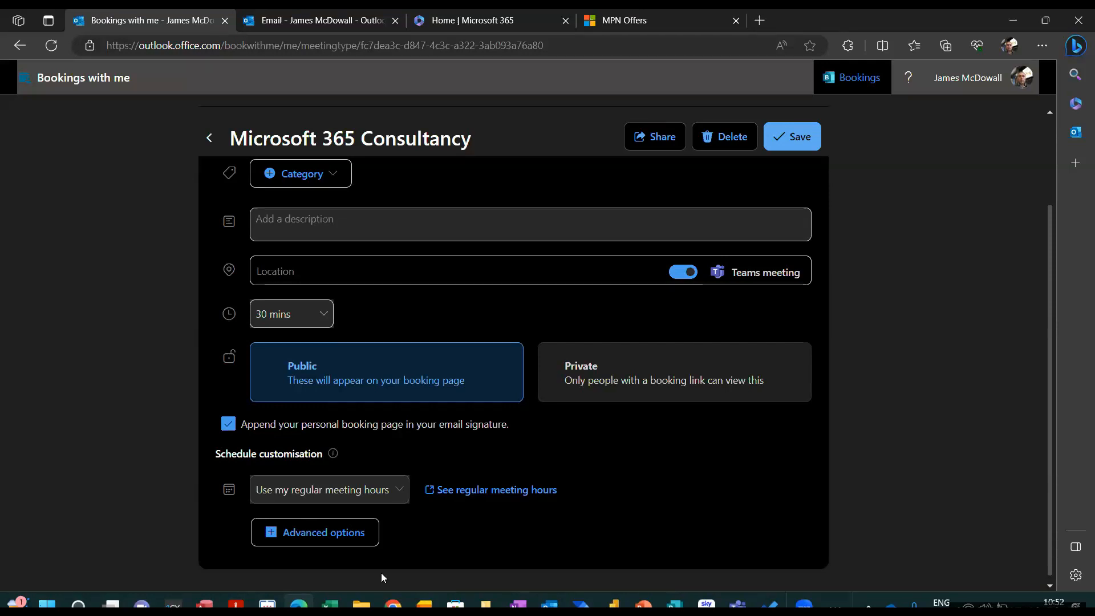
Show the meeting type's advanced options and review its buffer times, start time intervals and minimum and maximum lead times.
left_click(327, 533)
scroll(553, 547, "down", 4)
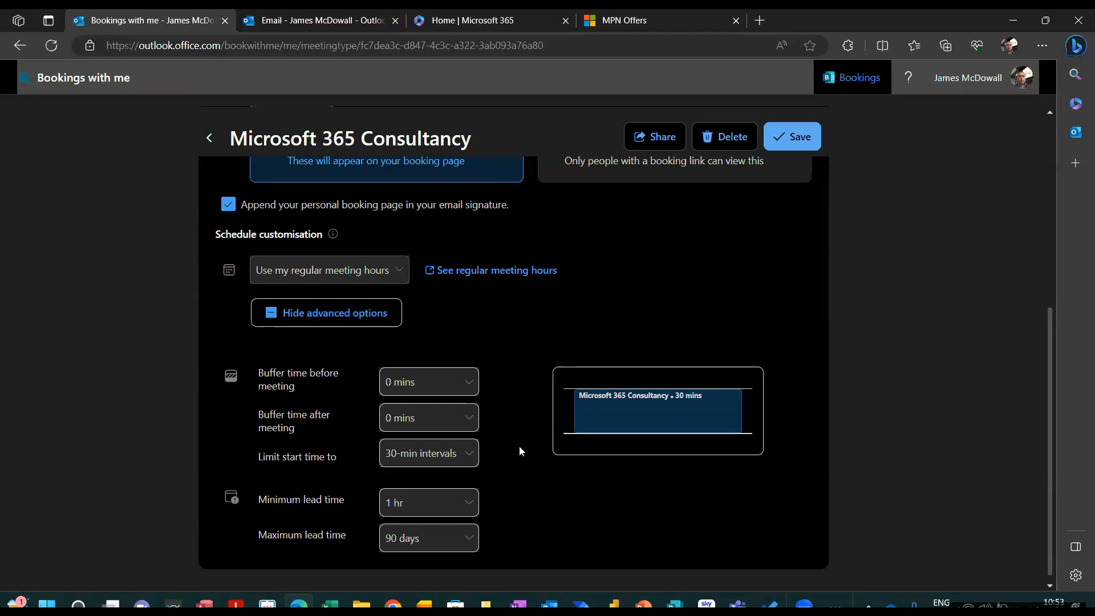
scroll(519, 448, "up", 2)
scroll(622, 448, "up", 3)
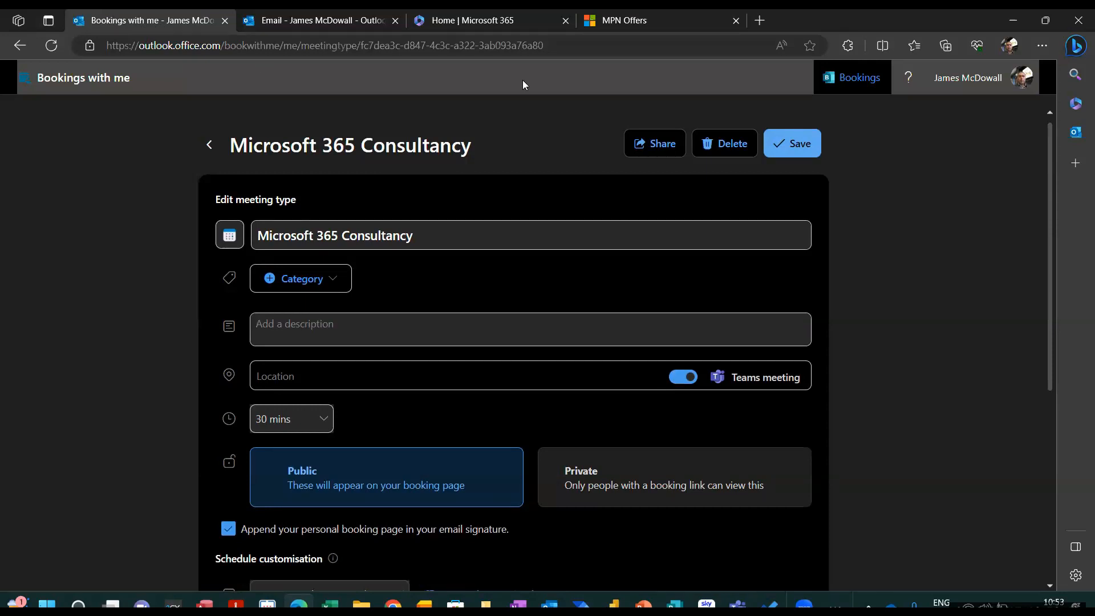
Switch to Outlook on the web and include a link to the bookings page in the Alberon email signature, saving the setting.
left_click(310, 20)
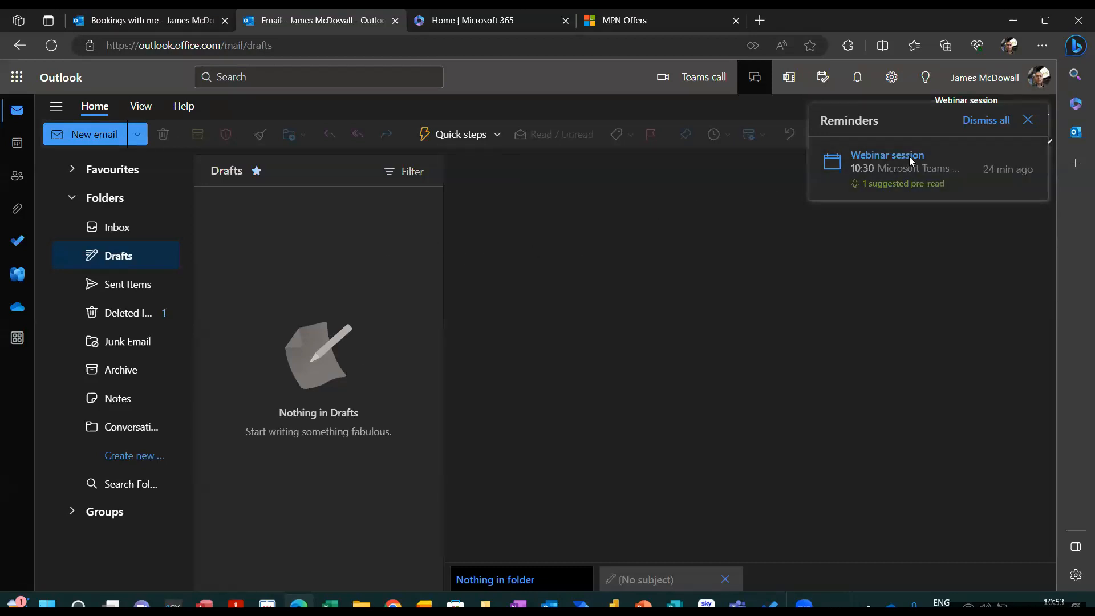
left_click(1028, 120)
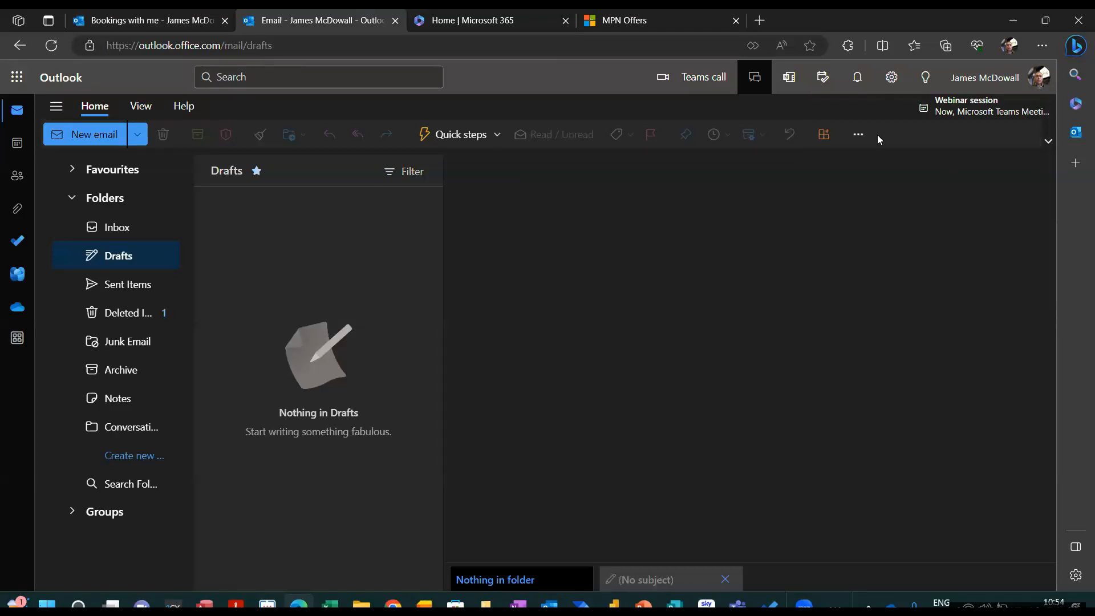
left_click(893, 81)
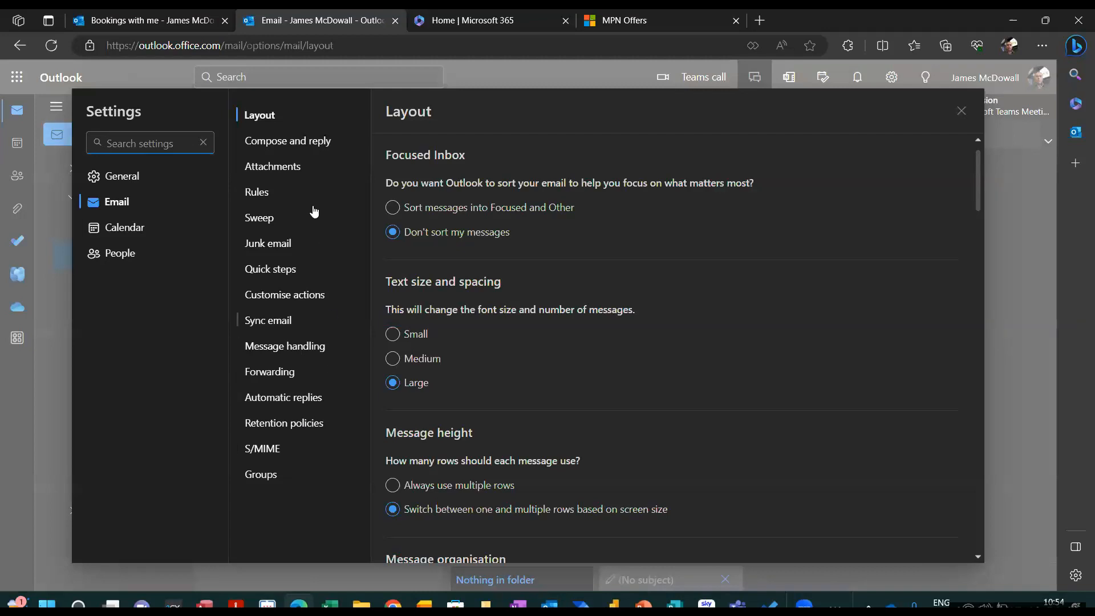
left_click(290, 148)
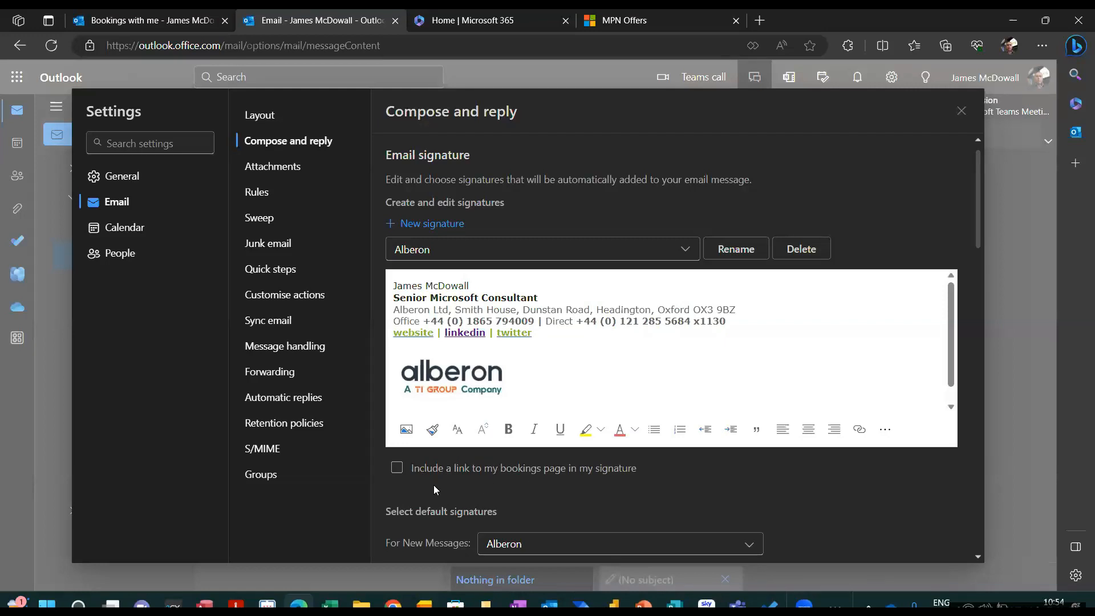
left_click(398, 470)
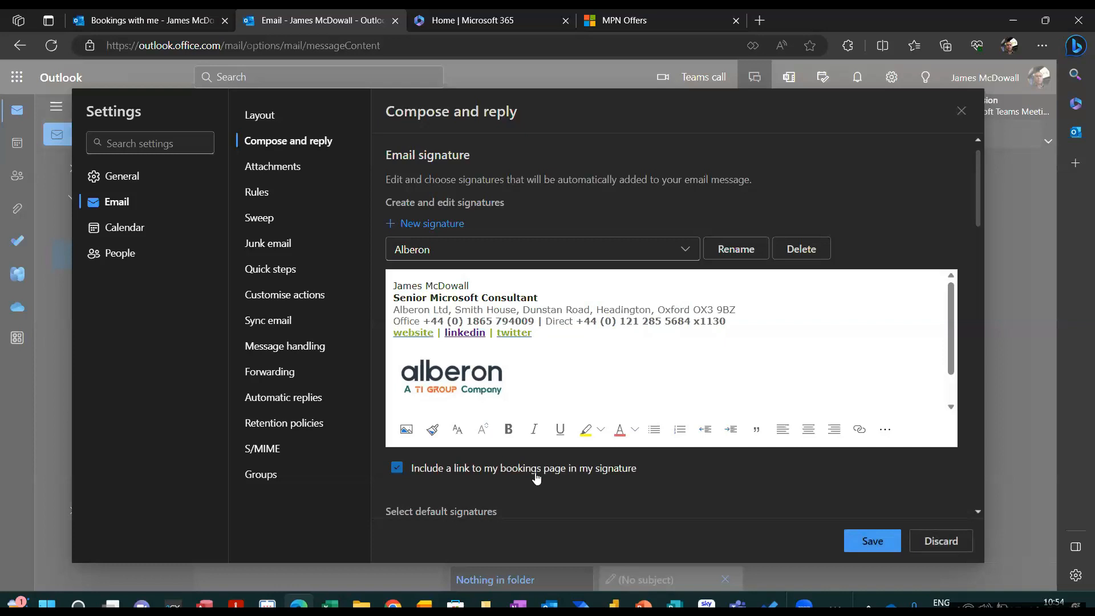
scroll(536, 478, "down", 1)
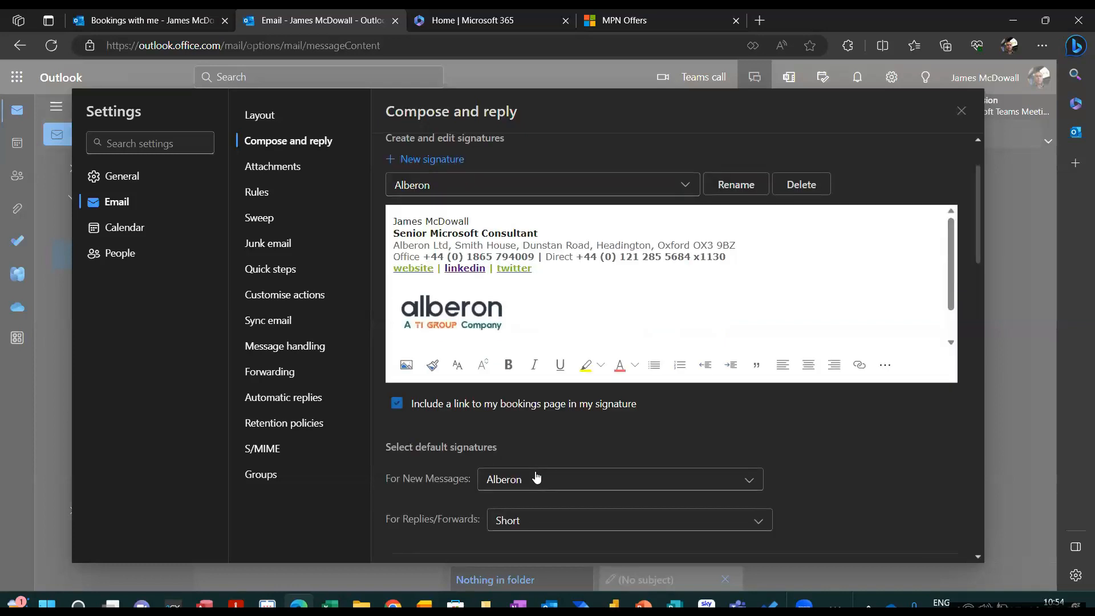
scroll(536, 478, "up", 1)
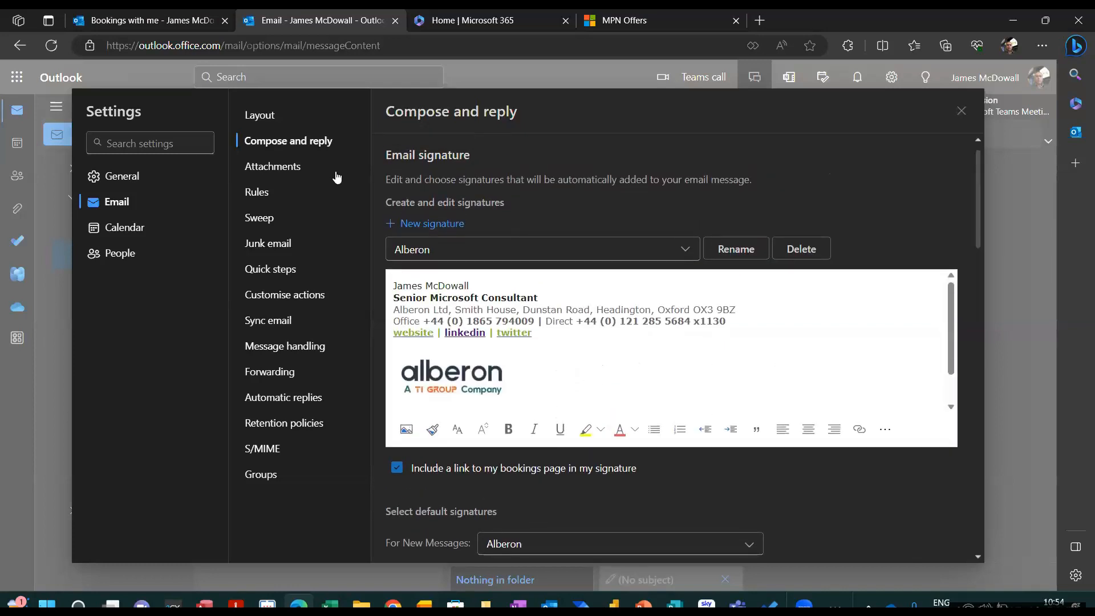
Start a new email to check its signature for the booking link, and return to the Microsoft 365 Consultancy meeting type in Bookings.
left_click(951, 120)
left_click(101, 138)
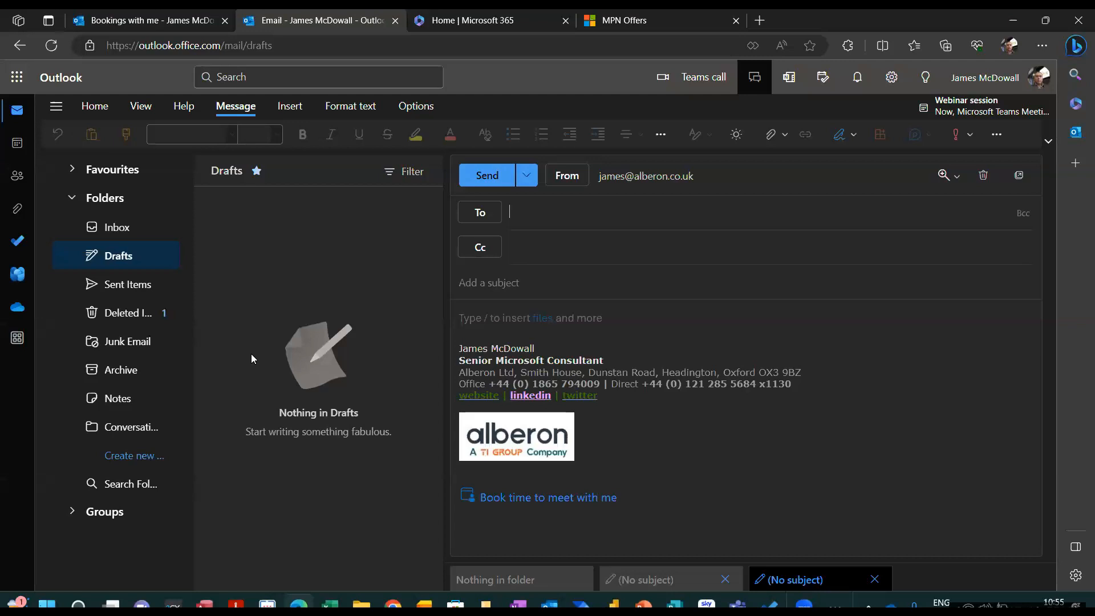
left_click(151, 21)
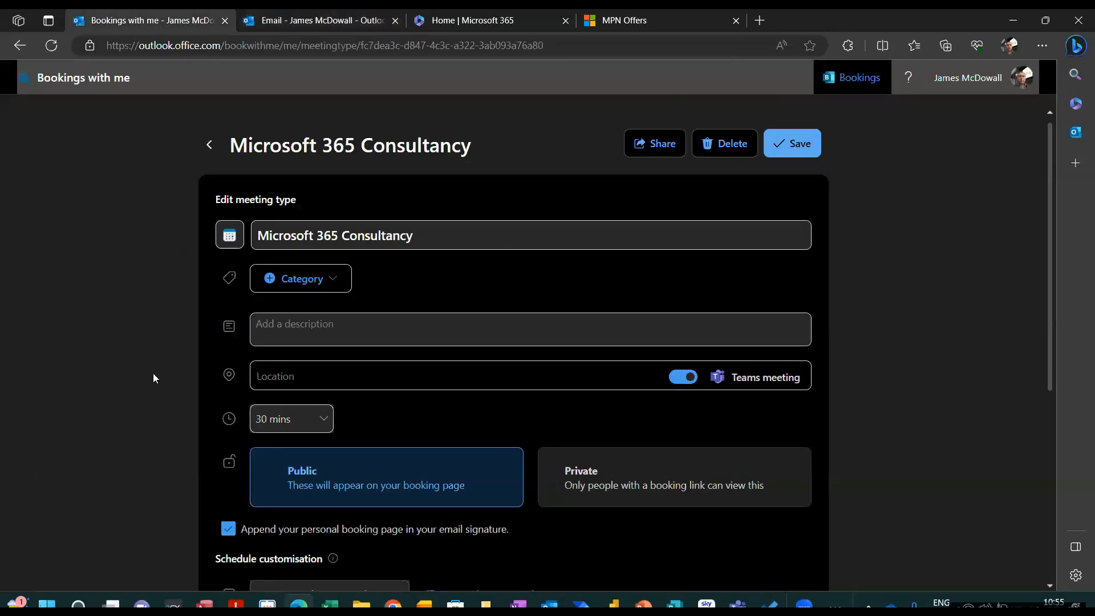